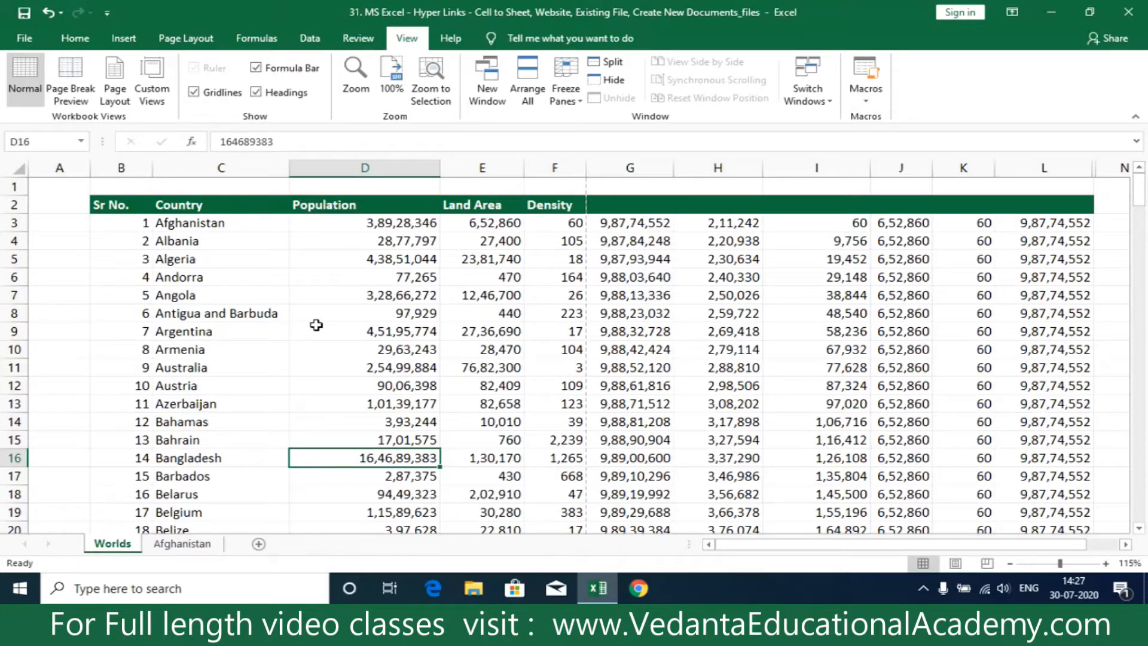
# Step: Preview the Worlds sheet's printout to check how its pages look without a header
pyautogui.hotkey('ctrl', 'p')
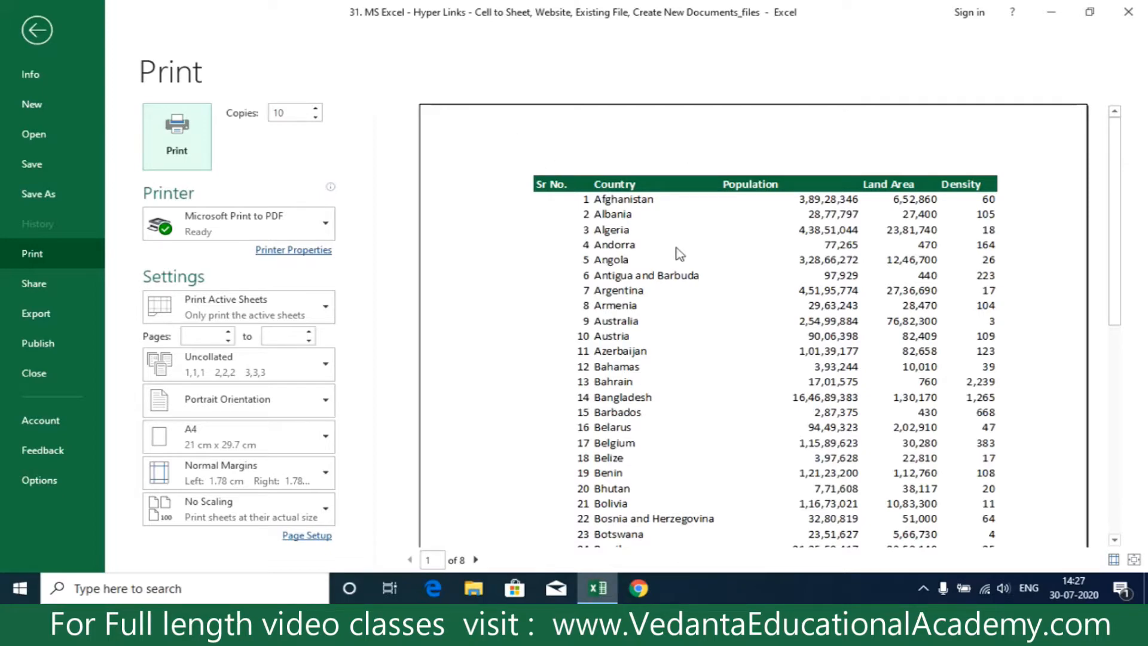
pyautogui.scroll(-10, 662, 306)
pyautogui.scroll(10, 664, 301)
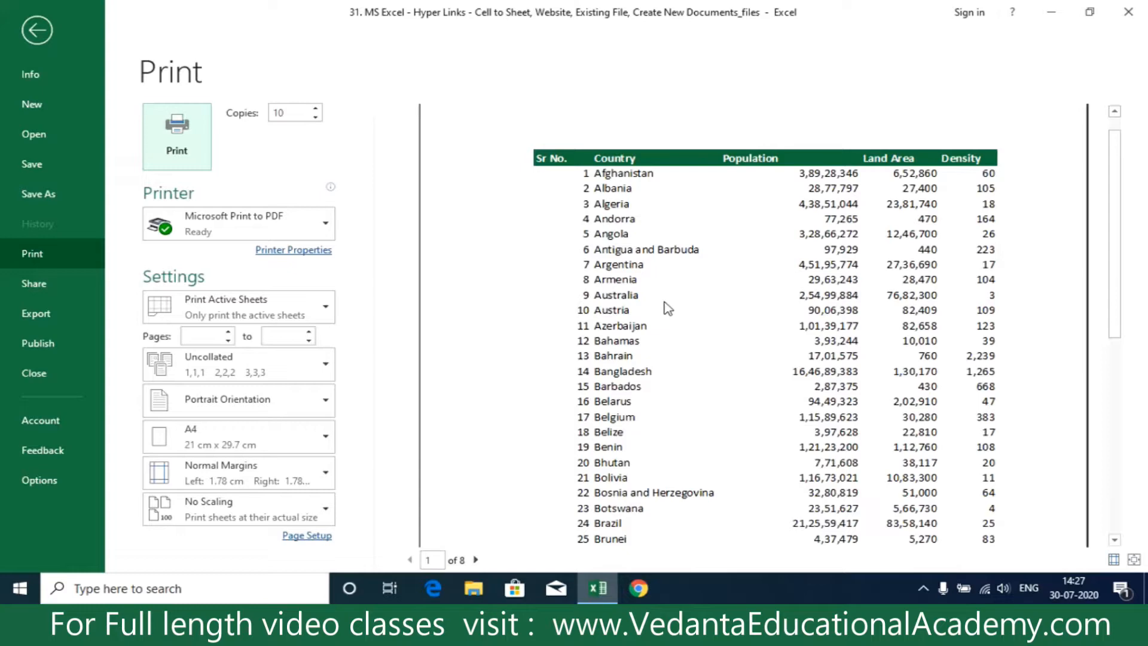
pyautogui.click(42, 31)
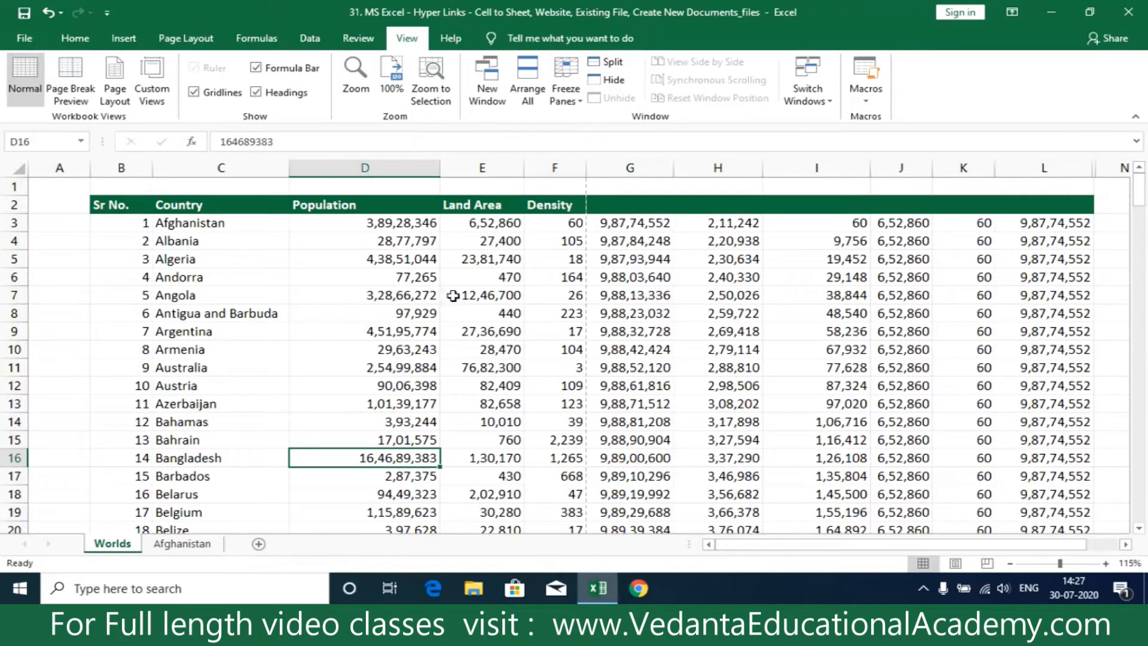
# Step: Insert a header and footer on the Worlds sheet and activate the left header section of the first page
pyautogui.click(123, 39)
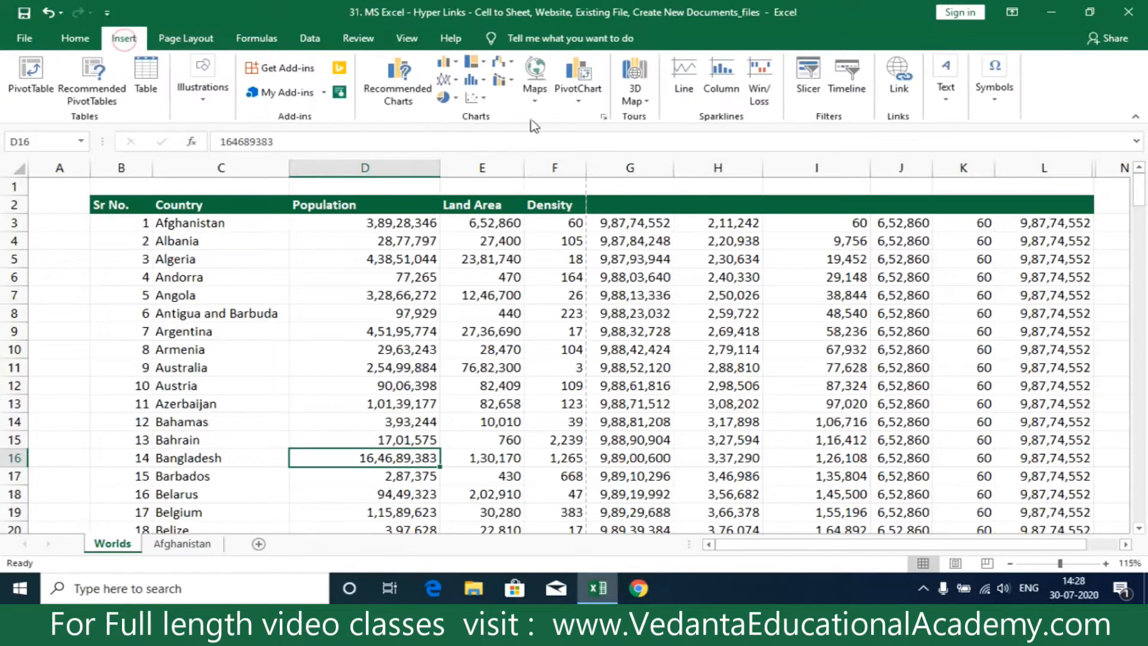
pyautogui.click(950, 105)
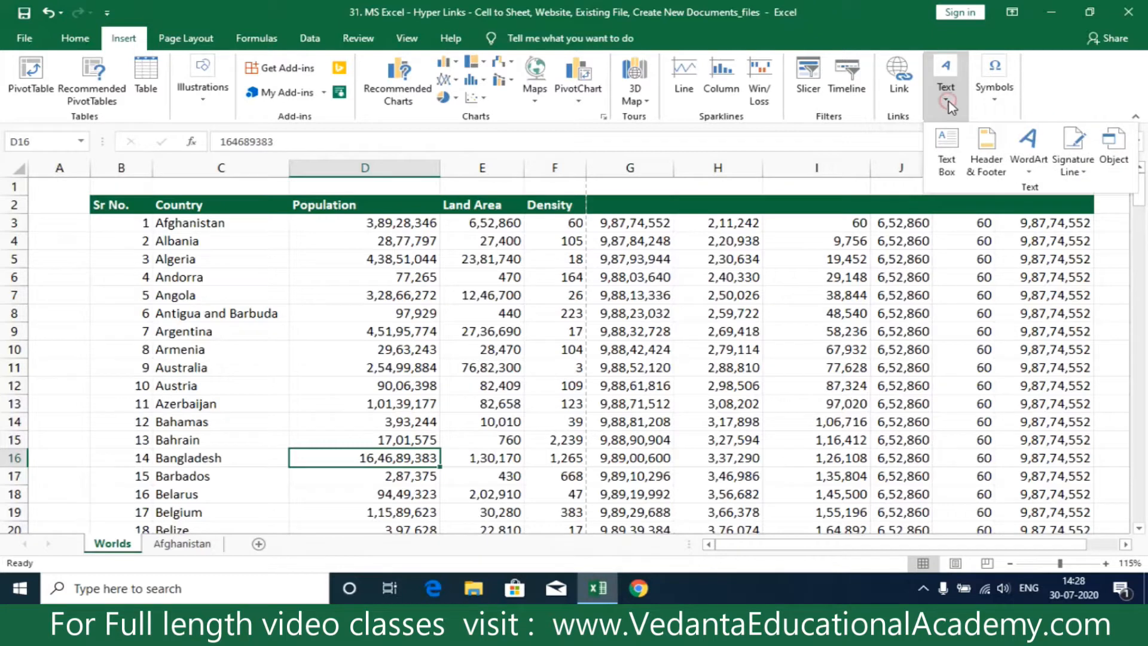
pyautogui.click(988, 160)
pyautogui.click(231, 252)
pyautogui.click(381, 271)
pyautogui.click(564, 245)
pyautogui.click(240, 253)
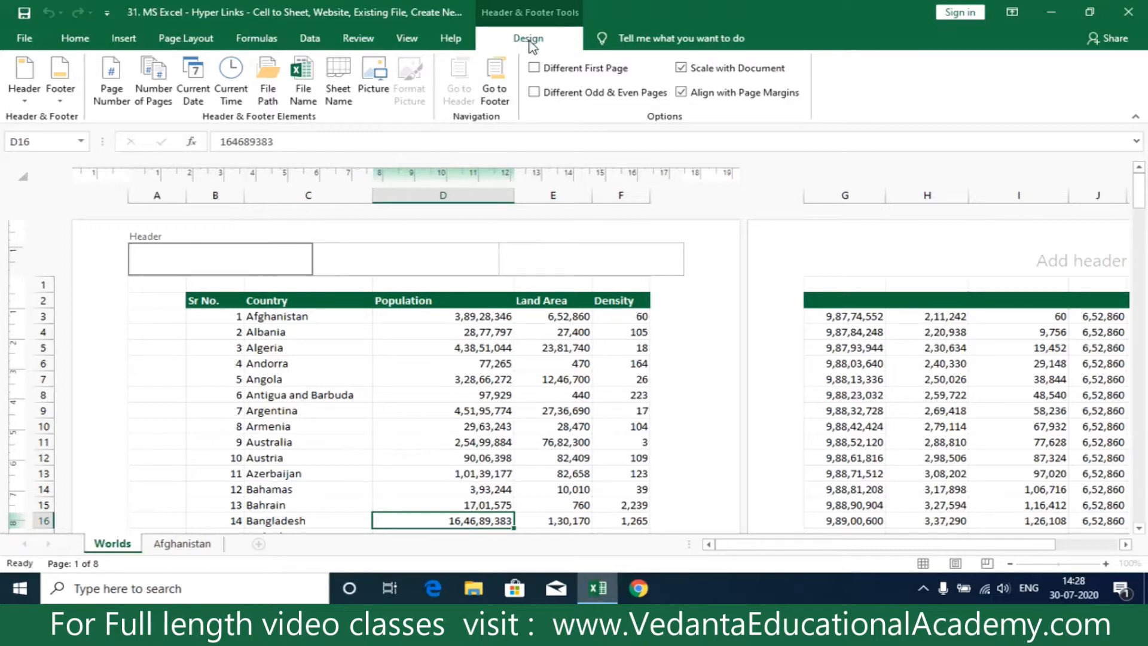
pyautogui.click(365, 372)
pyautogui.click(359, 365)
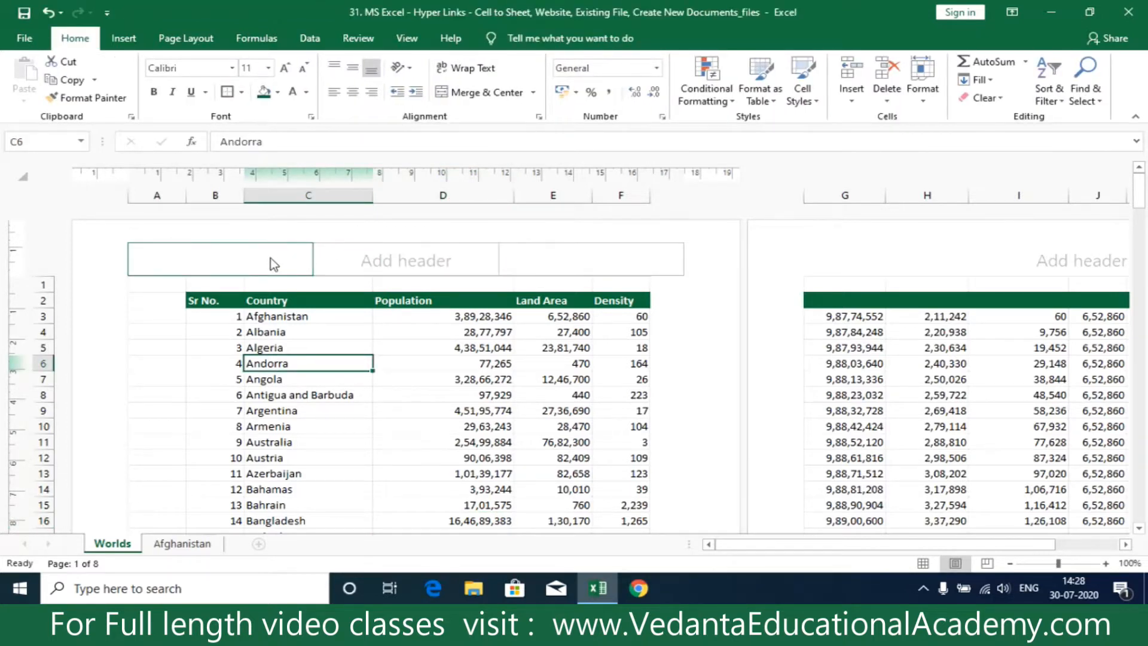
pyautogui.click(270, 258)
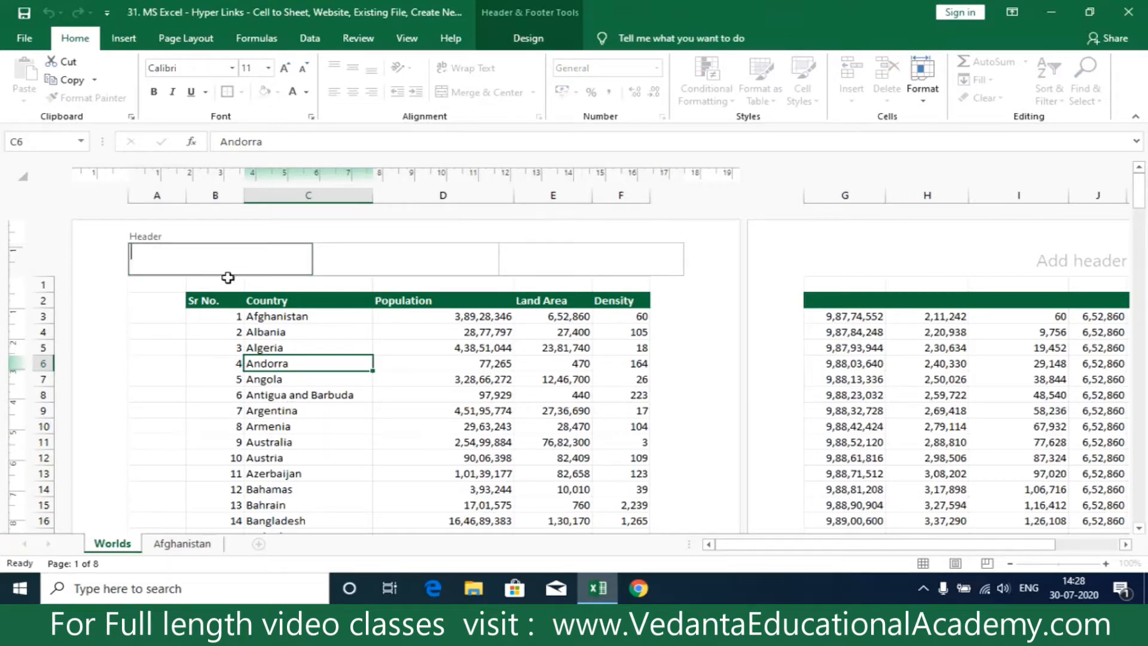
pyautogui.click(522, 39)
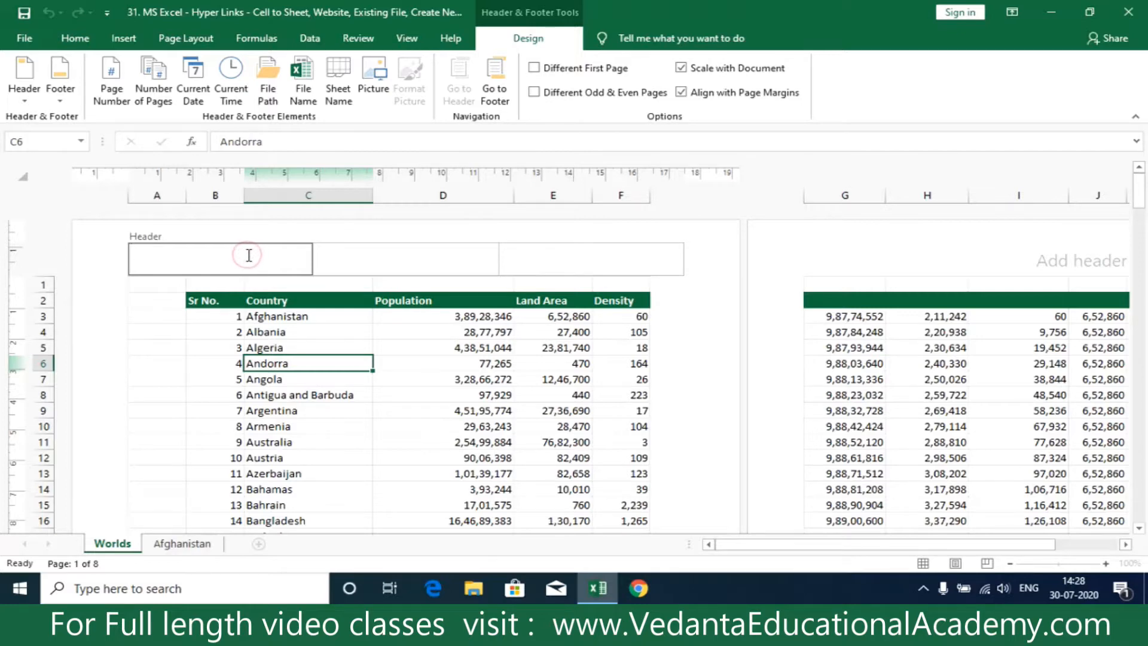
pyautogui.click(342, 456)
pyautogui.click(123, 38)
pyautogui.click(943, 90)
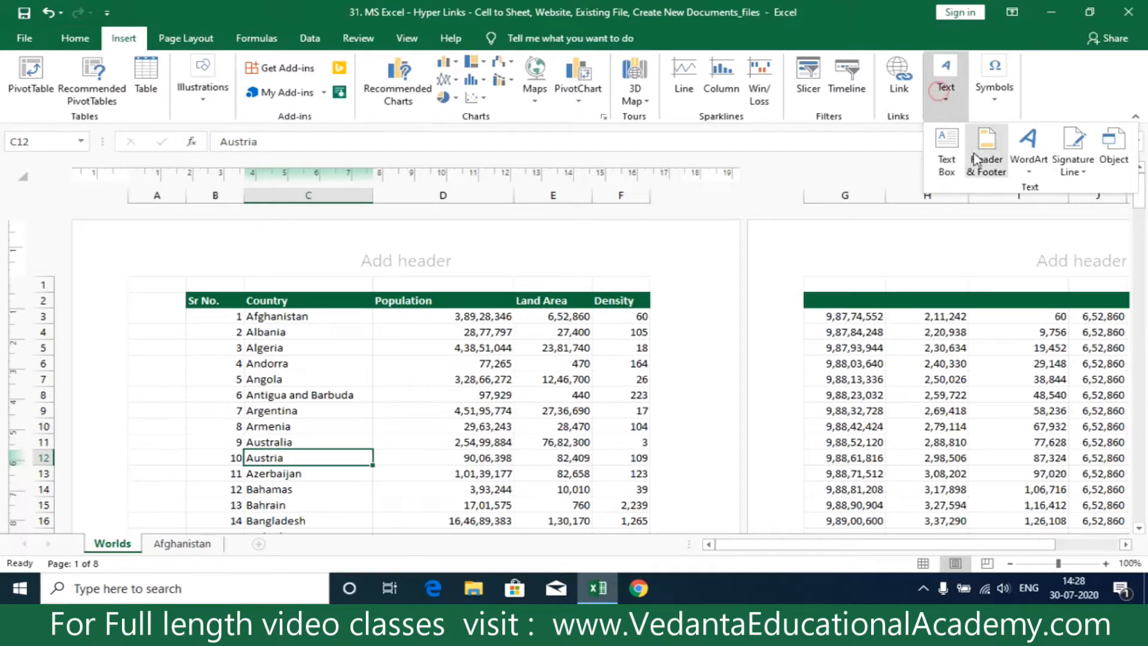
pyautogui.click(984, 159)
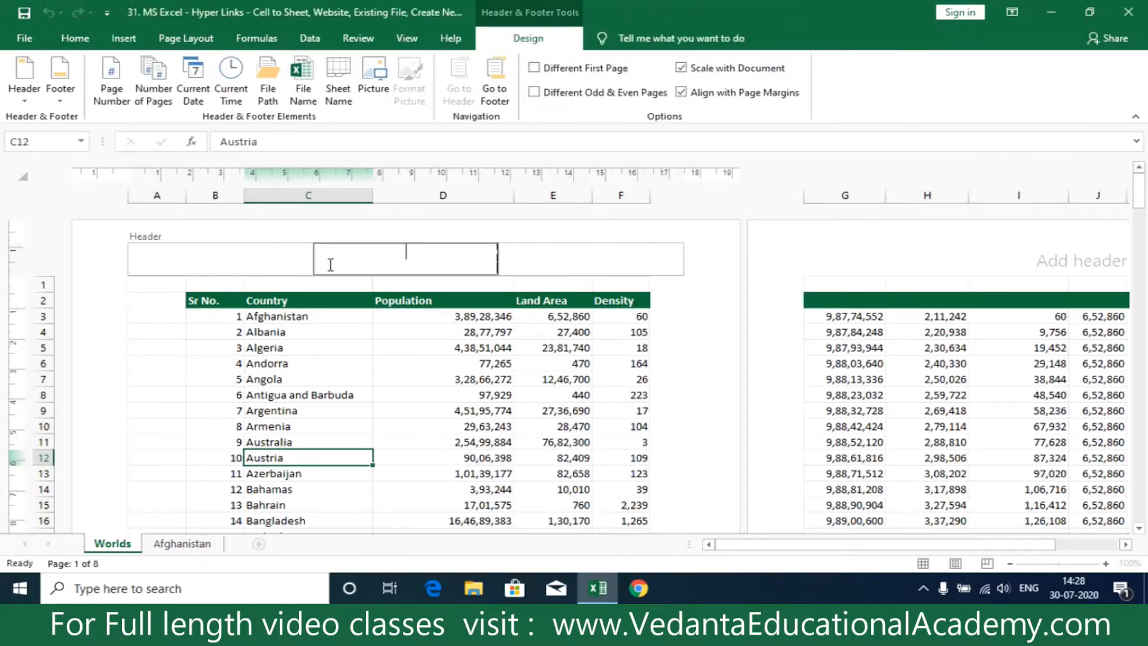
pyautogui.press('Escape')
pyautogui.click(327, 380)
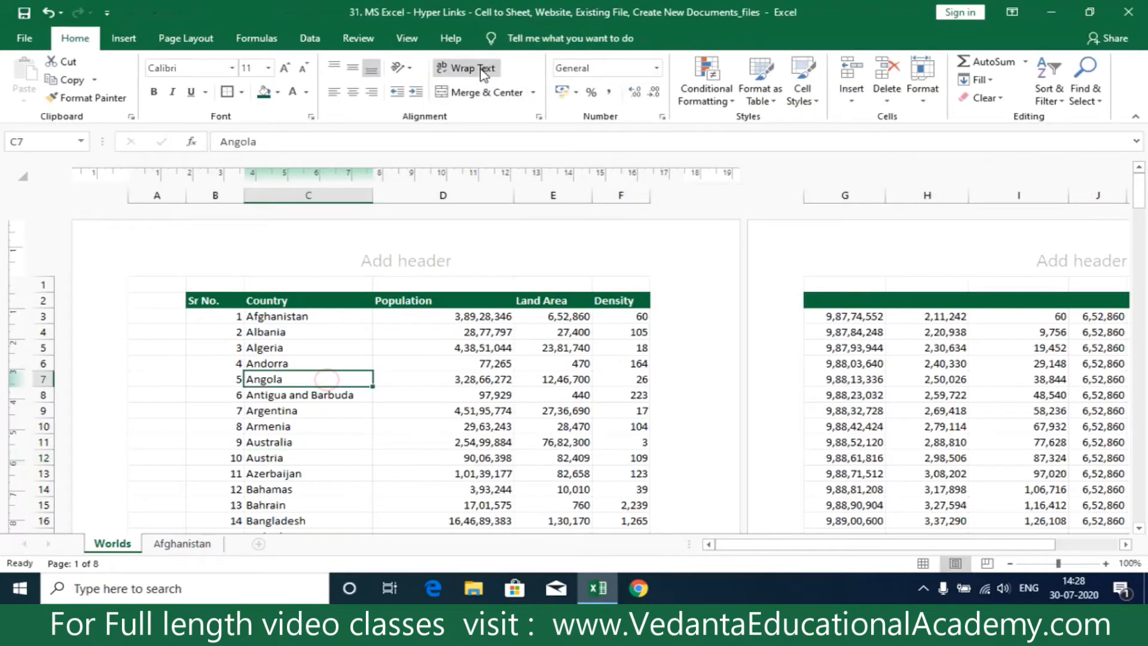
# Step: Insert the automatic page number element in the left section of the Worlds sheet's header
pyautogui.click(251, 264)
pyautogui.click(518, 45)
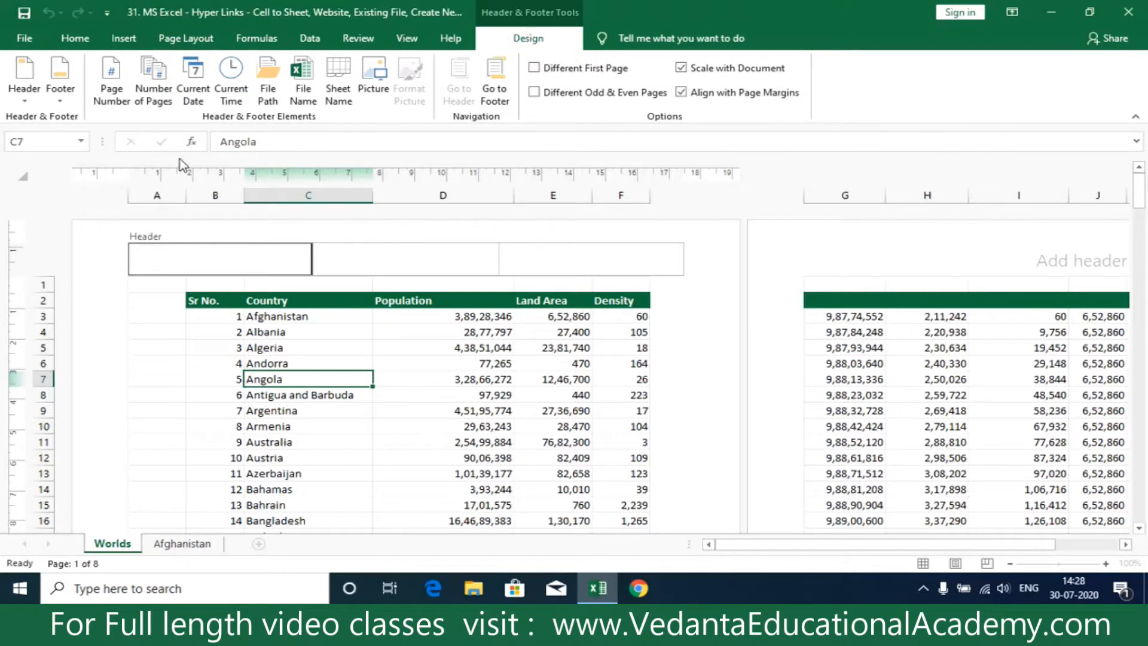
pyautogui.click(112, 87)
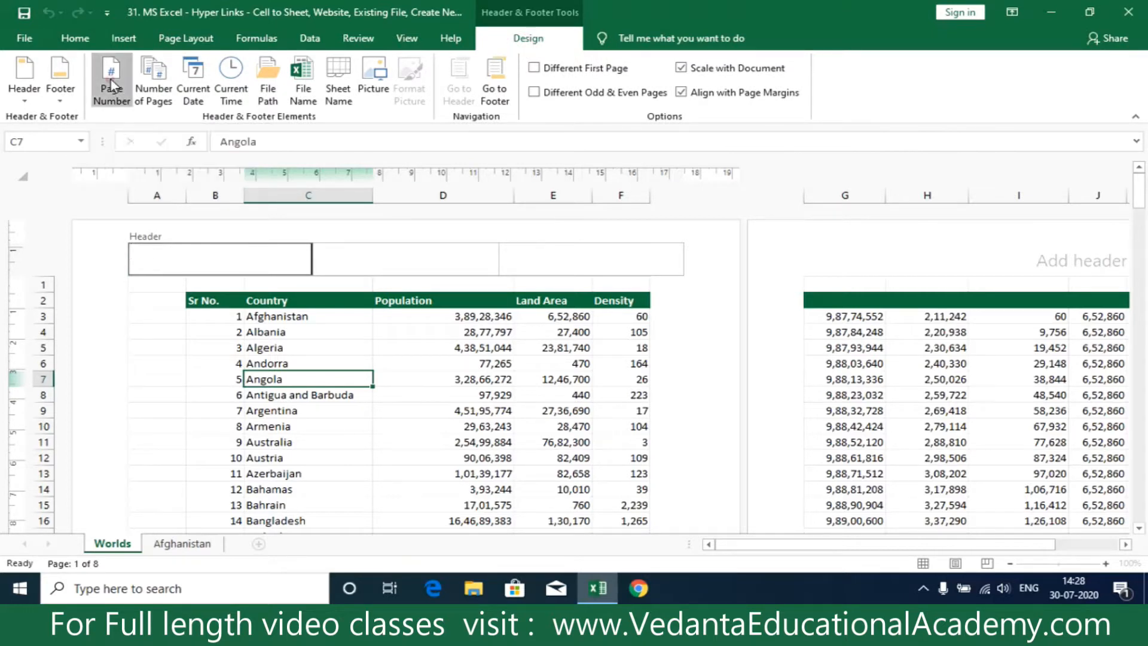
pyautogui.click(359, 427)
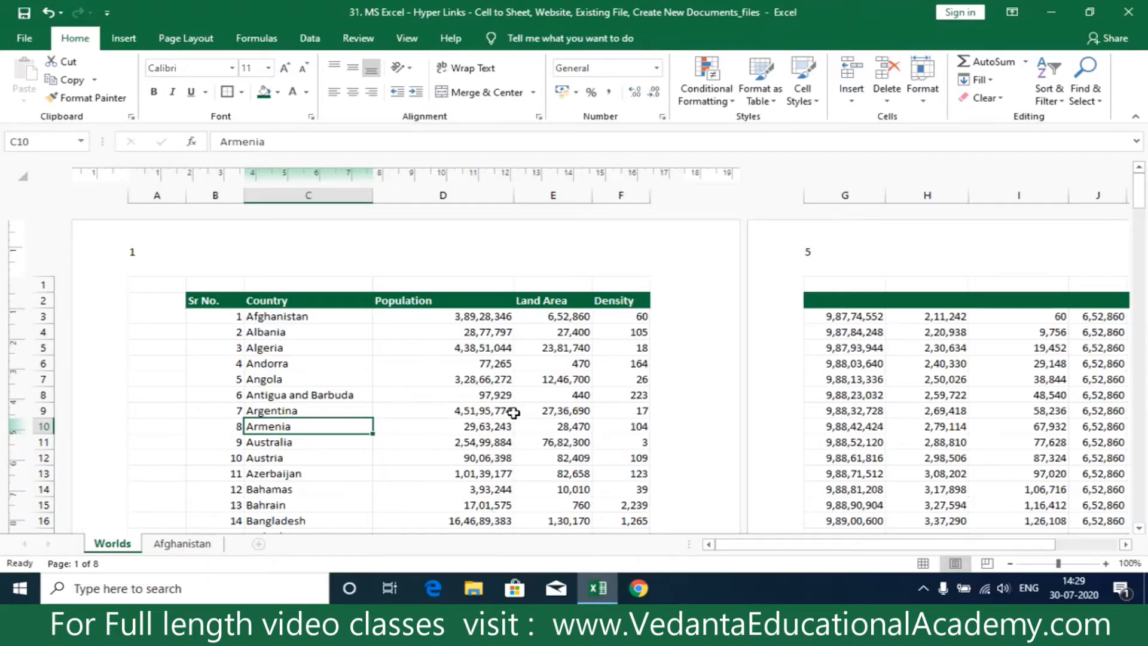
pyautogui.scroll(-15, 415, 370)
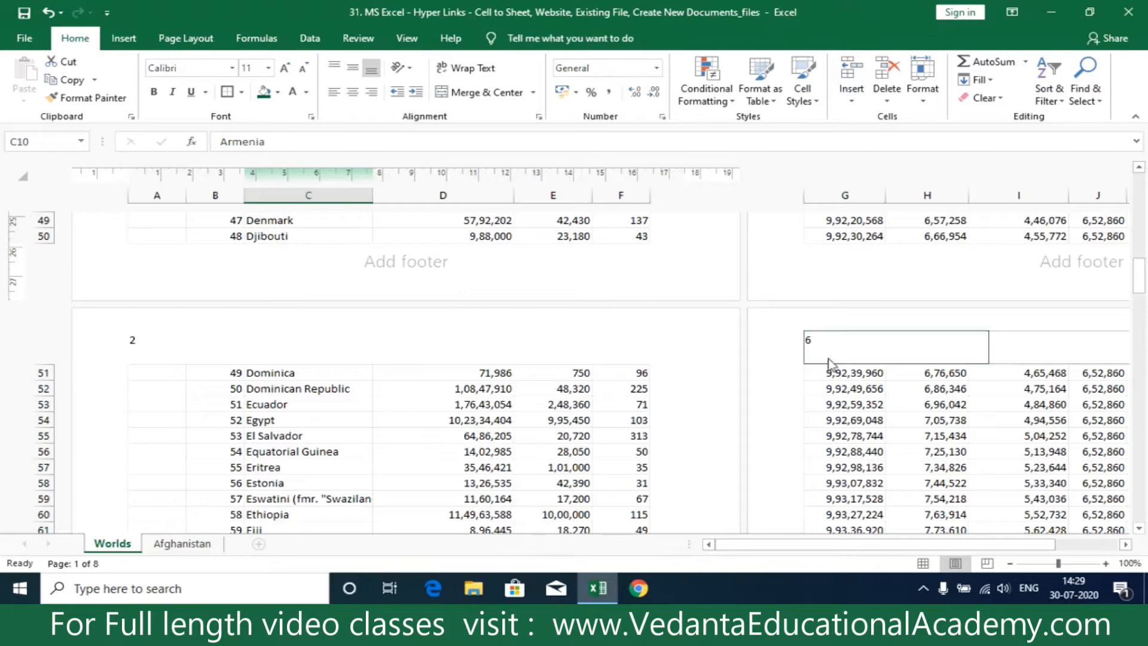
pyautogui.scroll(15, 430, 379)
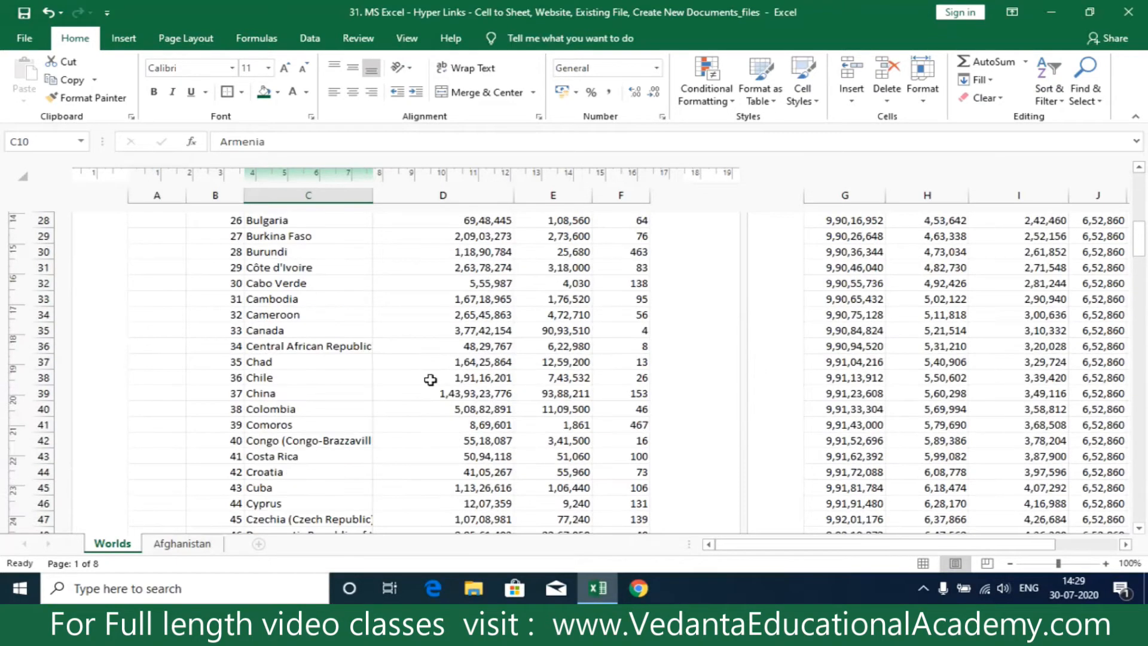
# Step: Add the word "Page" before the page number code in the left header section
pyautogui.click(155, 254)
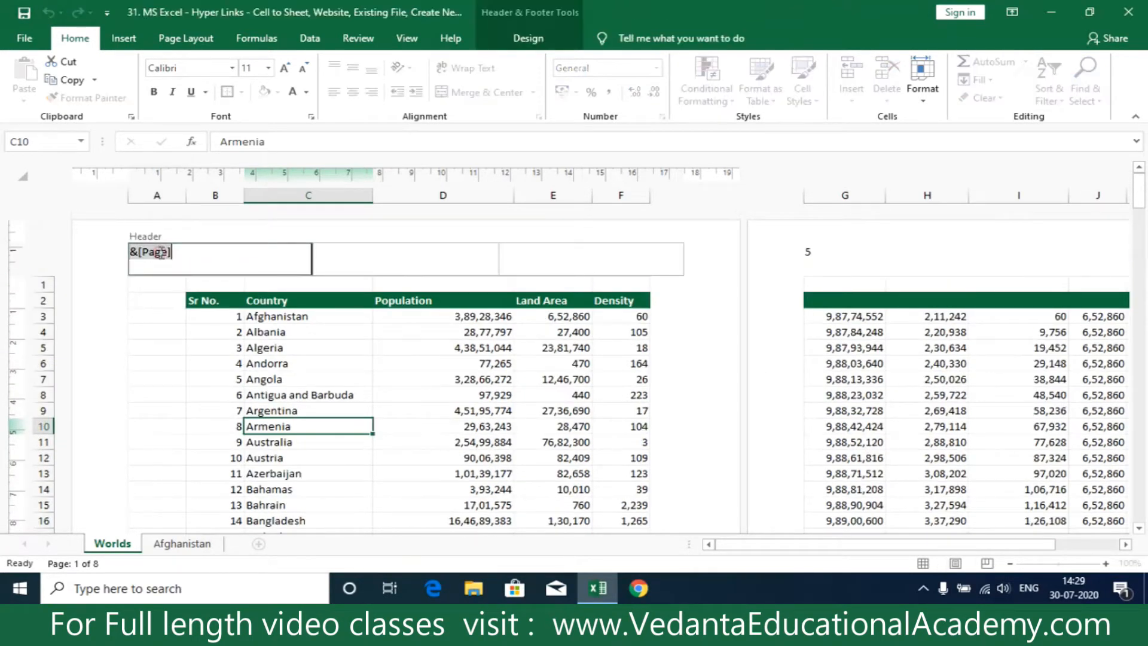
pyautogui.click(134, 254)
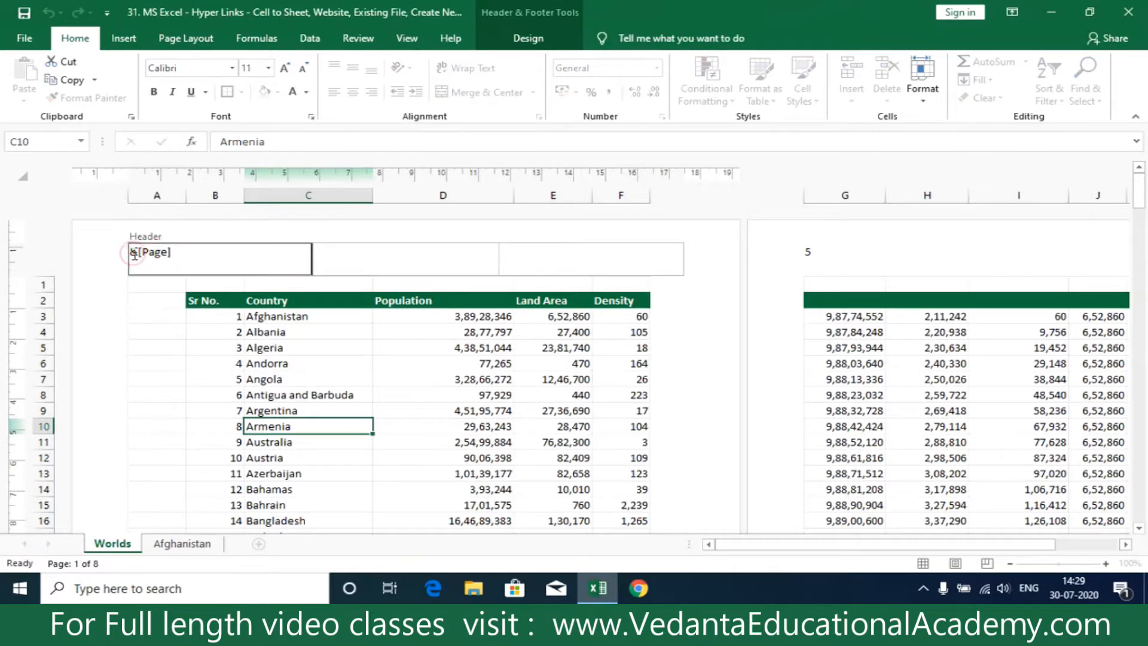
pyautogui.write('Page')
pyautogui.click(507, 429)
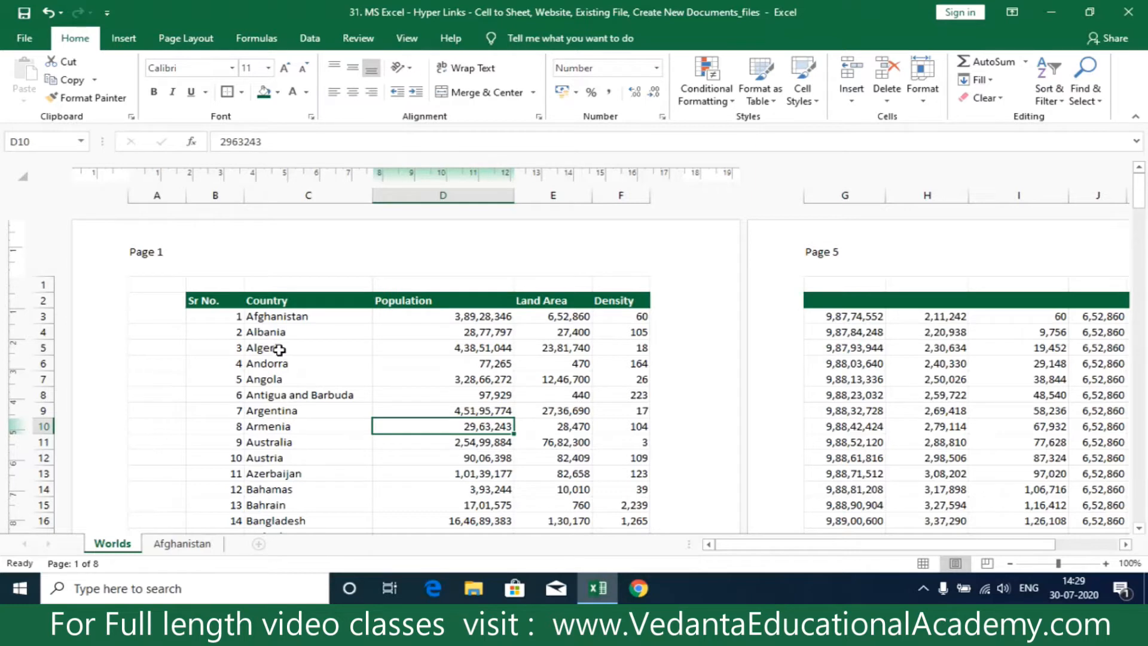
# Step: Extend the left header section with "of" followed by the automatic number-of-pages element
pyautogui.click(243, 258)
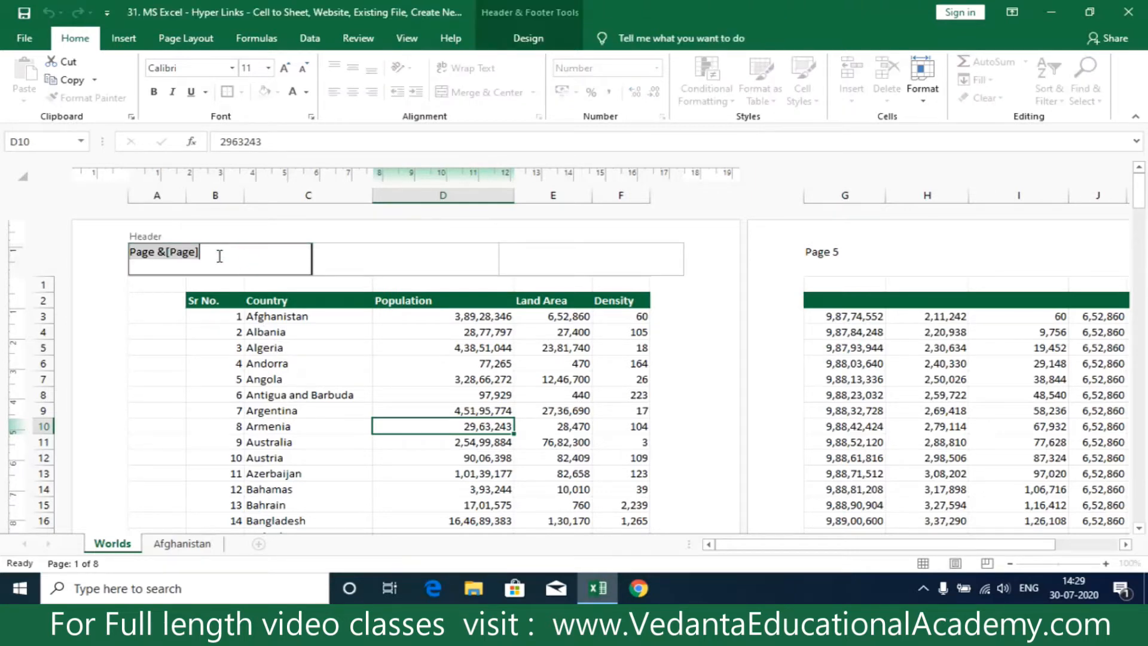
pyautogui.click(215, 253)
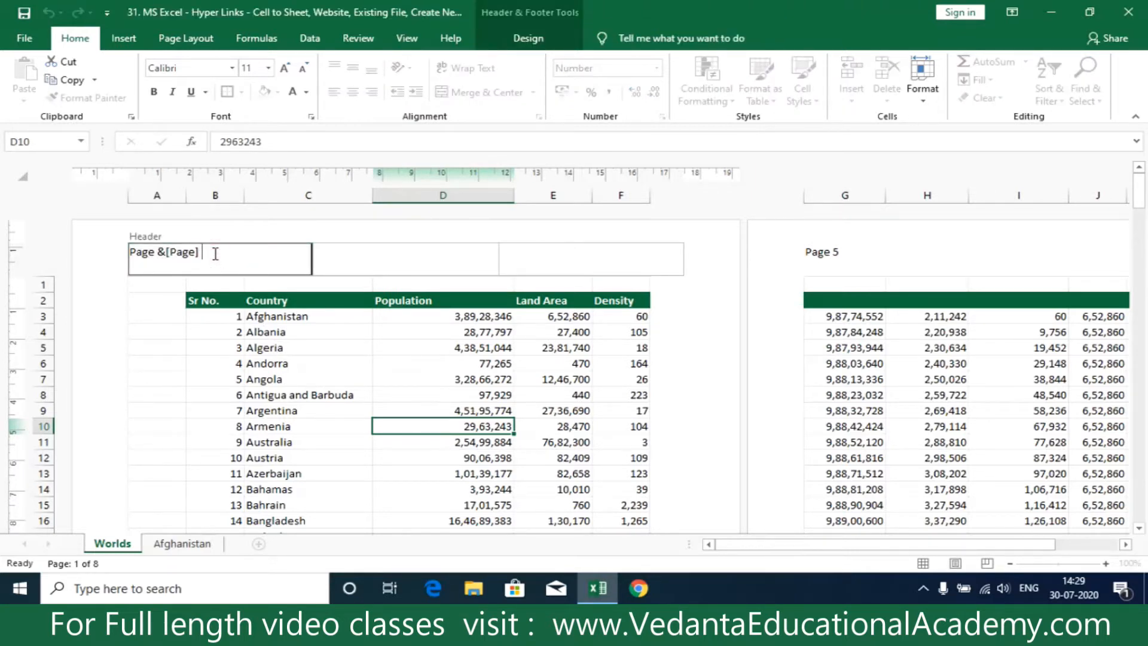
pyautogui.write('of')
pyautogui.click(529, 37)
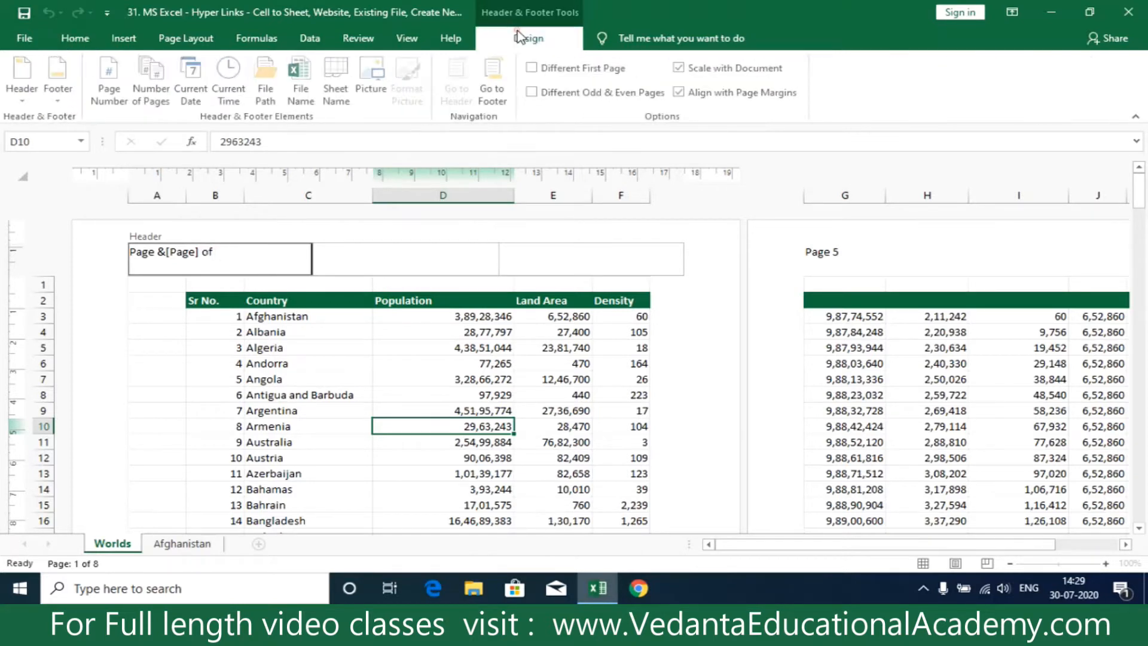
pyautogui.click(165, 102)
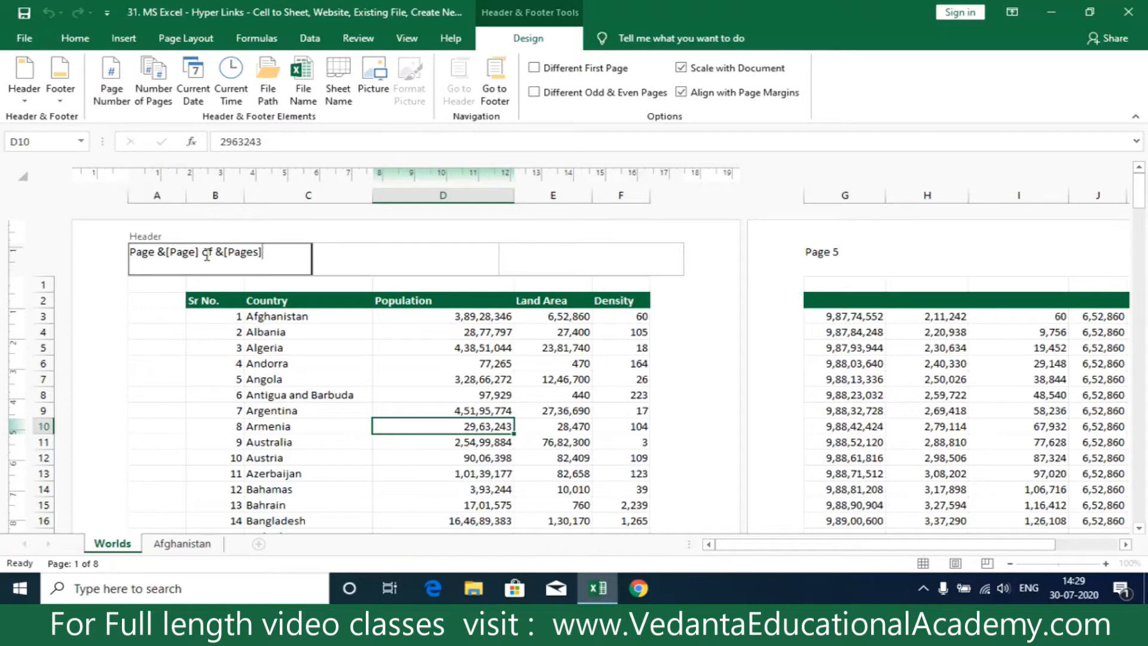
pyautogui.click(293, 441)
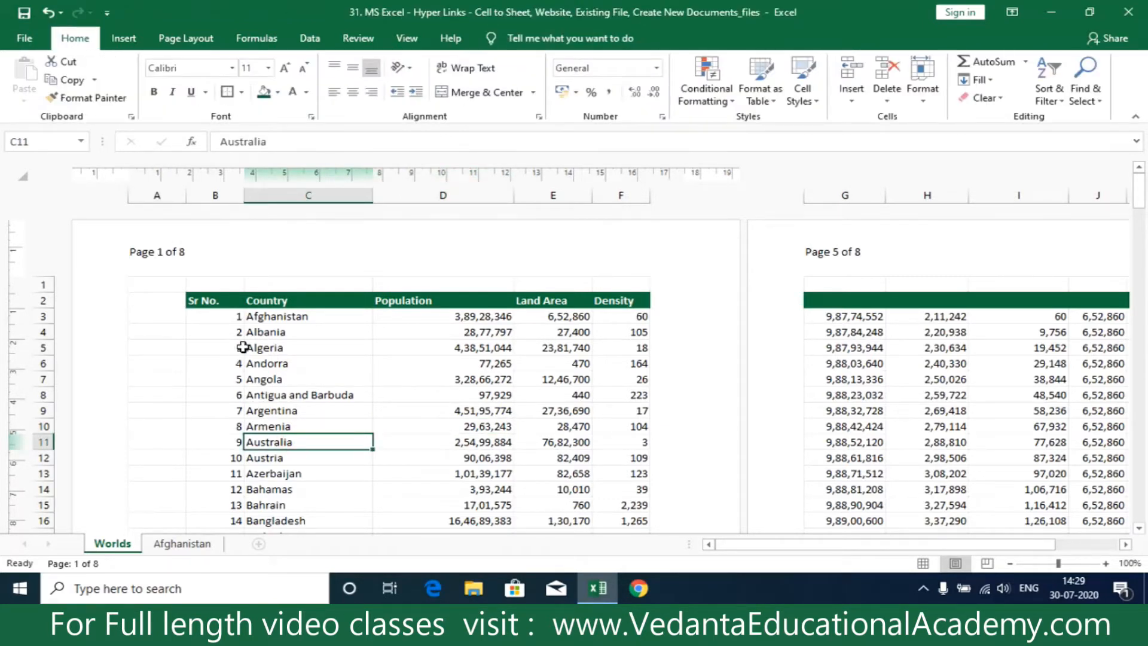
# Step: Append the word "Pages" after the total page count code in the left header section
pyautogui.click(217, 259)
pyautogui.click(274, 251)
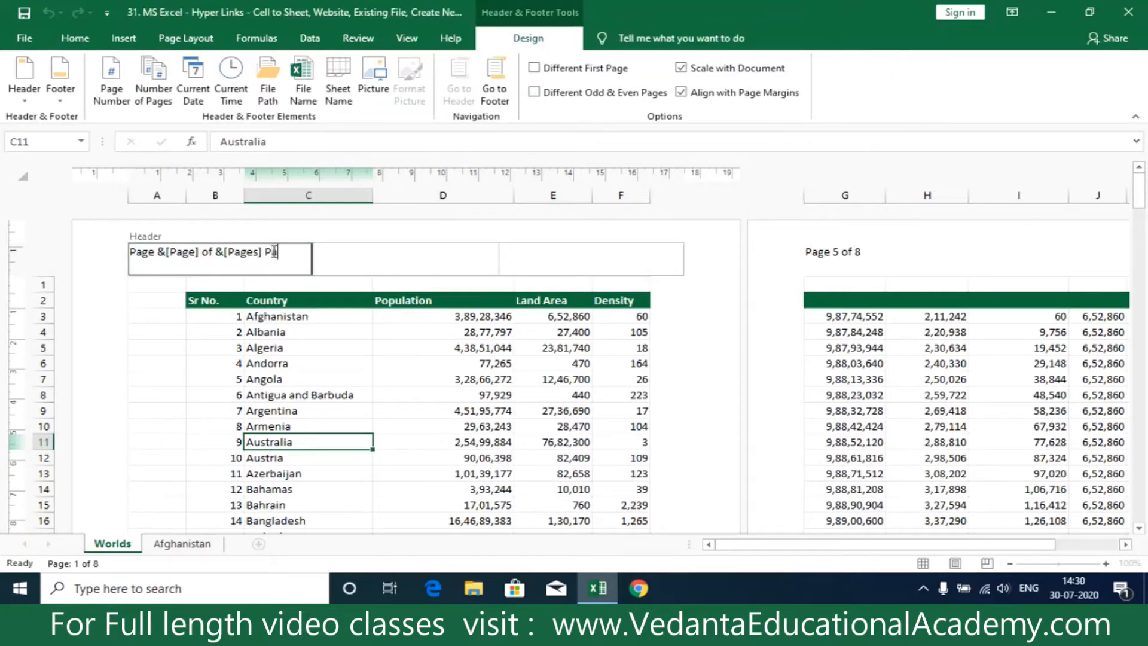
pyautogui.click(311, 366)
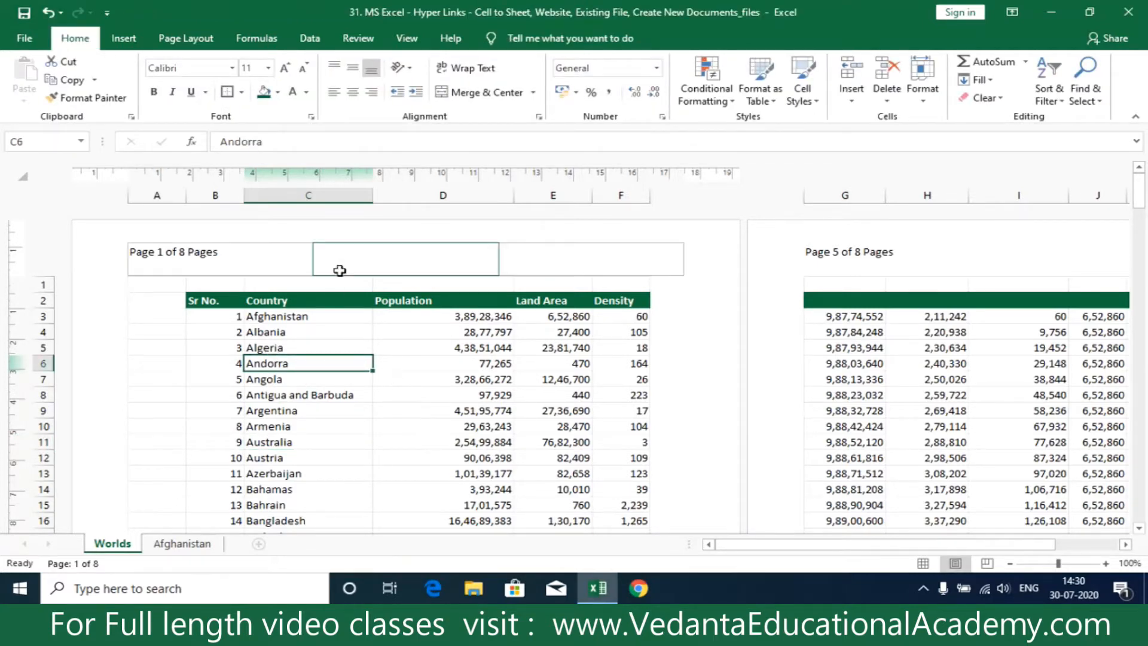
# Step: Enter the title "World's Populations" in the center section of the header
pyautogui.click(372, 244)
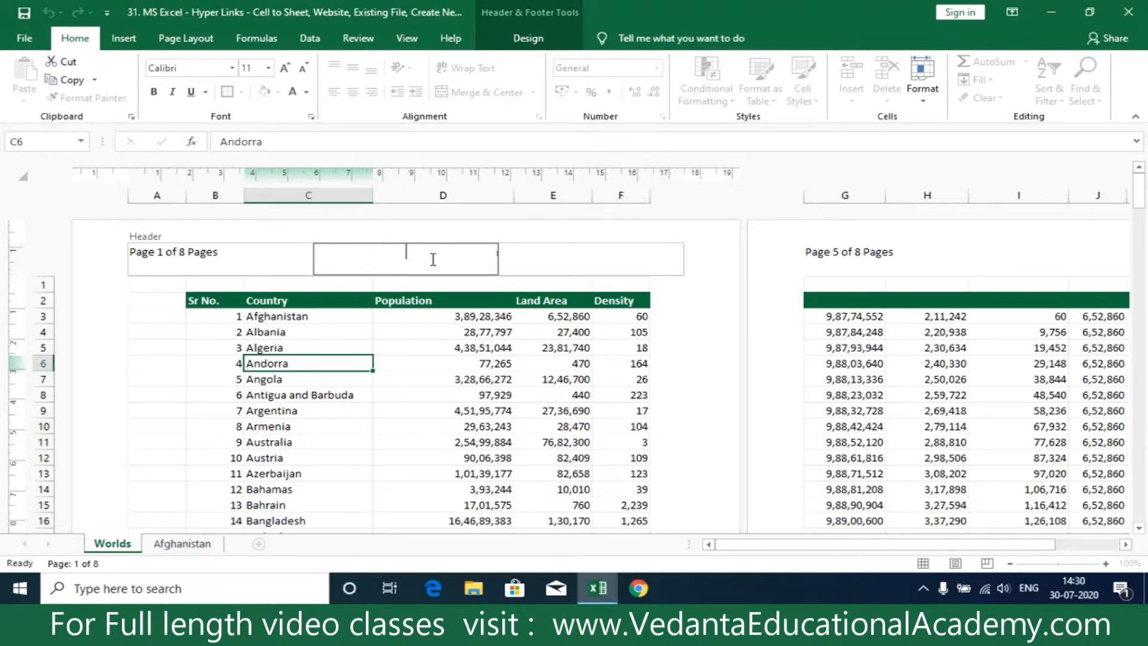
pyautogui.write("World's Populations")
pyautogui.click(409, 363)
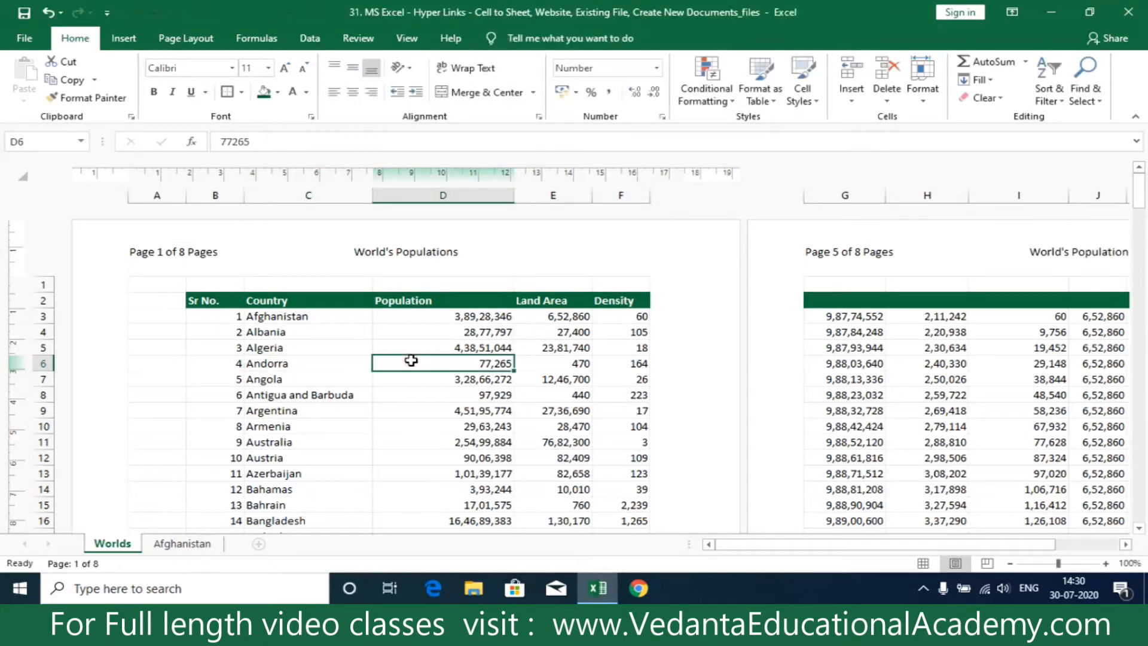
# Step: Preview the printout and check the header on the first and second pages
pyautogui.click(24, 38)
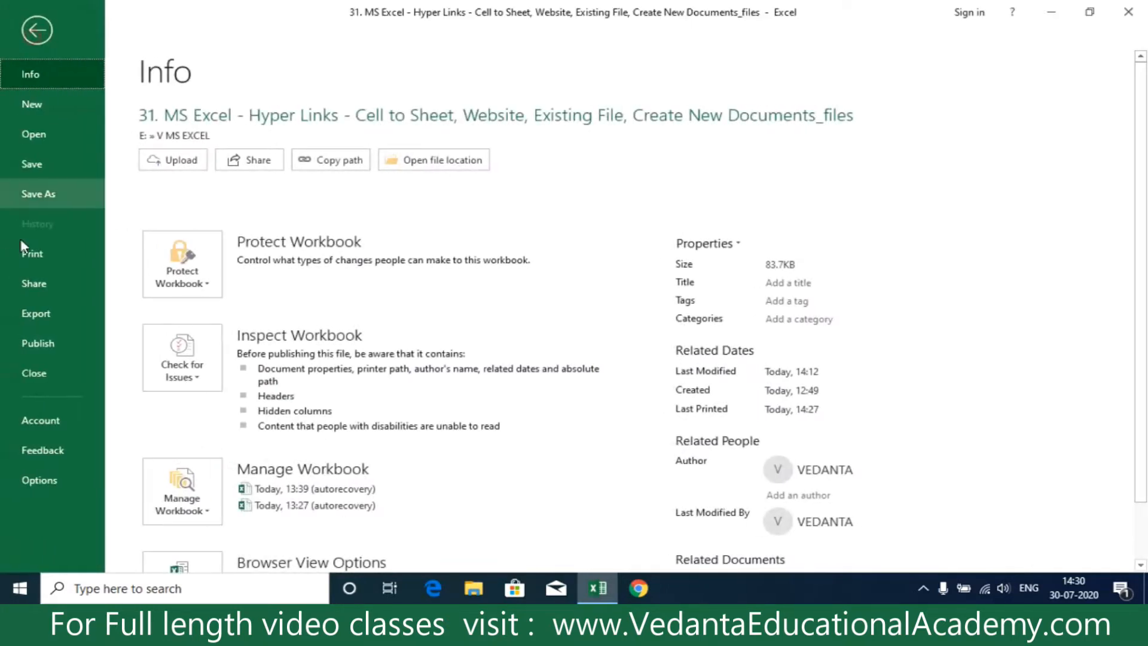
pyautogui.click(48, 262)
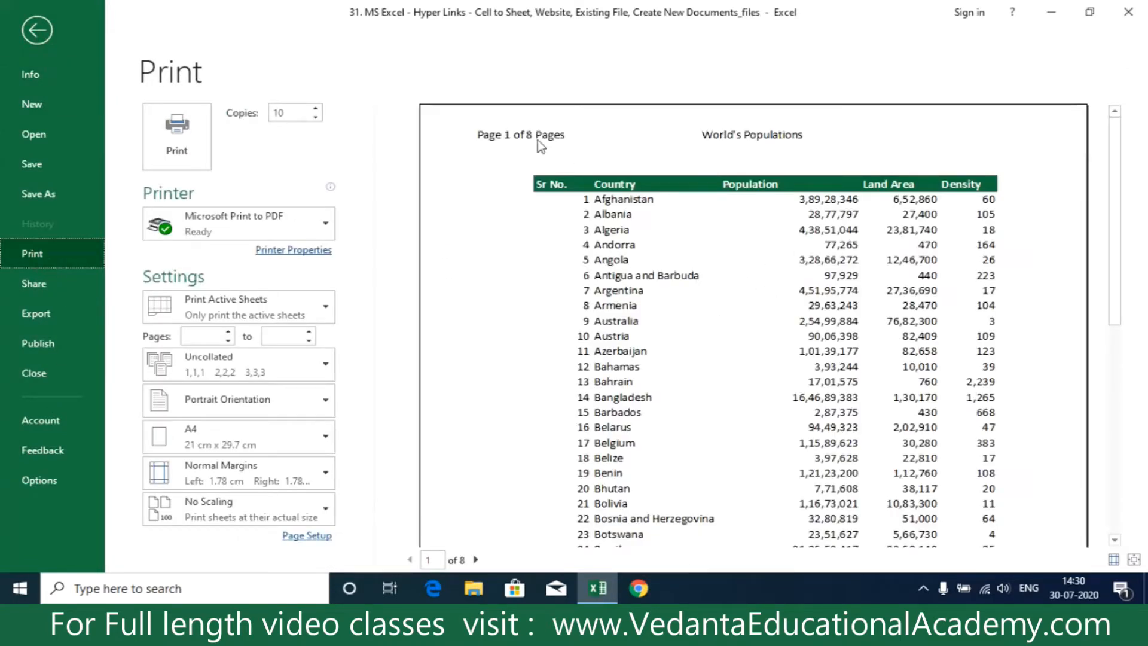
pyautogui.scroll(-6, 650, 334)
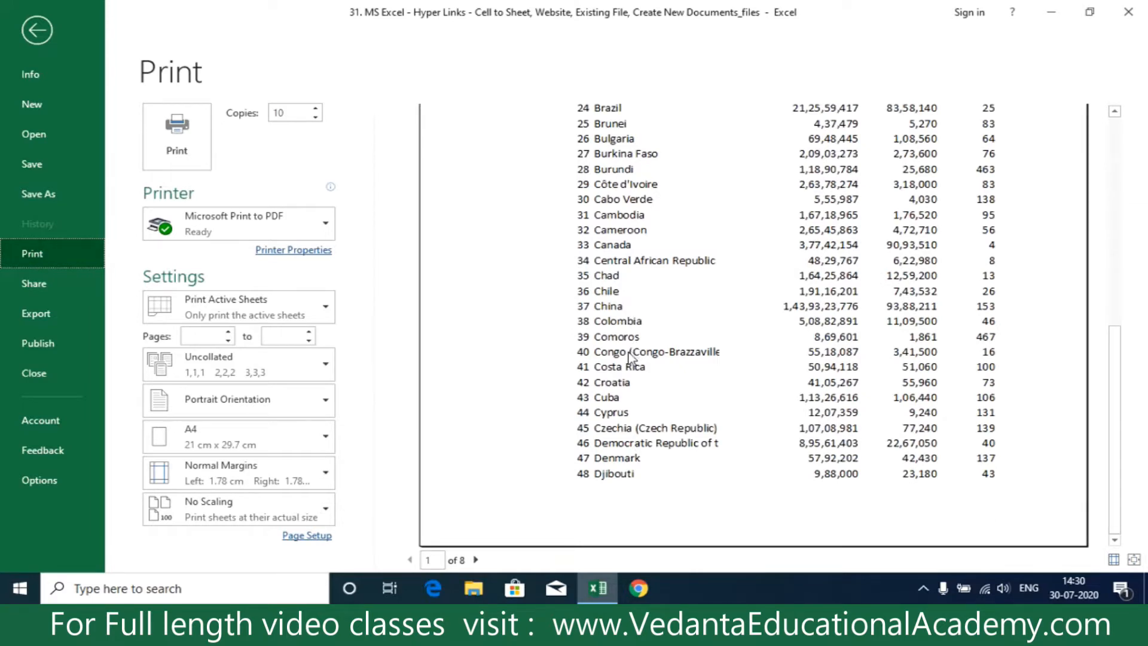
pyautogui.click(476, 560)
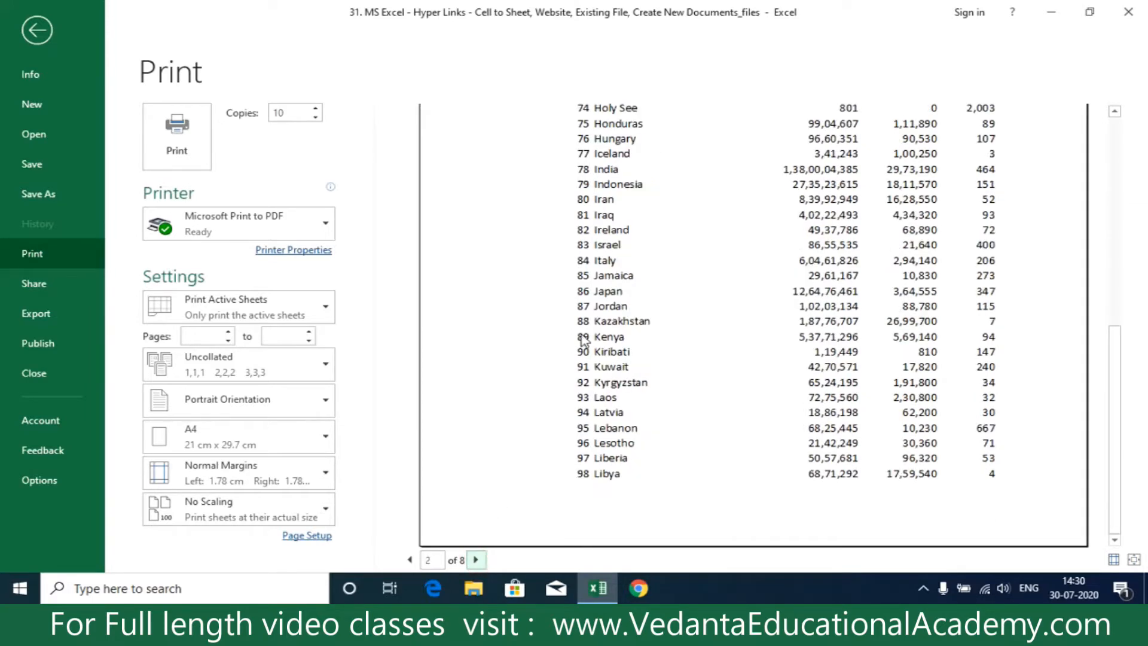
pyautogui.scroll(7, 583, 340)
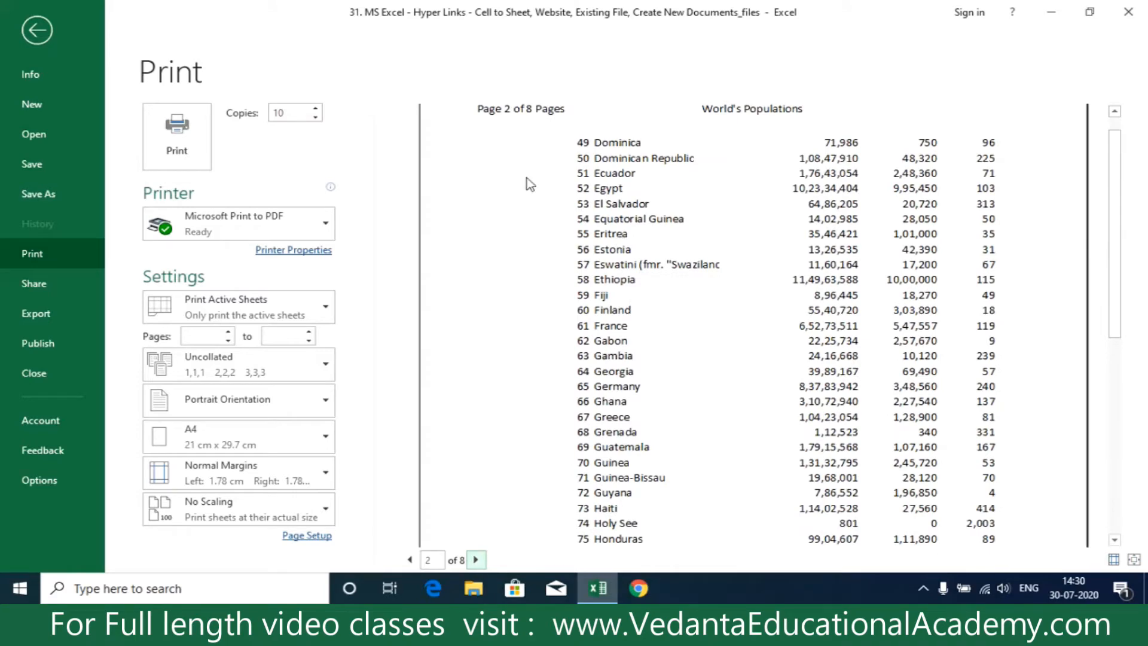
pyautogui.scroll(1, 526, 178)
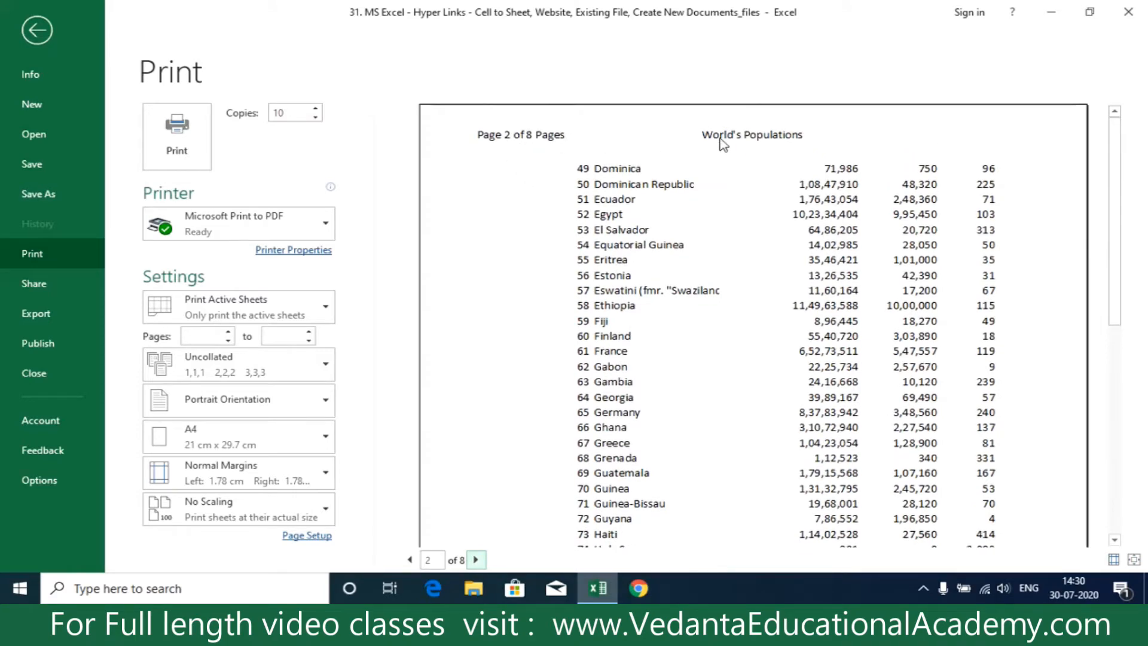
# Step: Close the print preview and format the center header title "World's Populations" in red at font size 18
pyautogui.click(42, 31)
pyautogui.click(341, 254)
pyautogui.moveTo(352, 252); pyautogui.dragTo(486, 251)
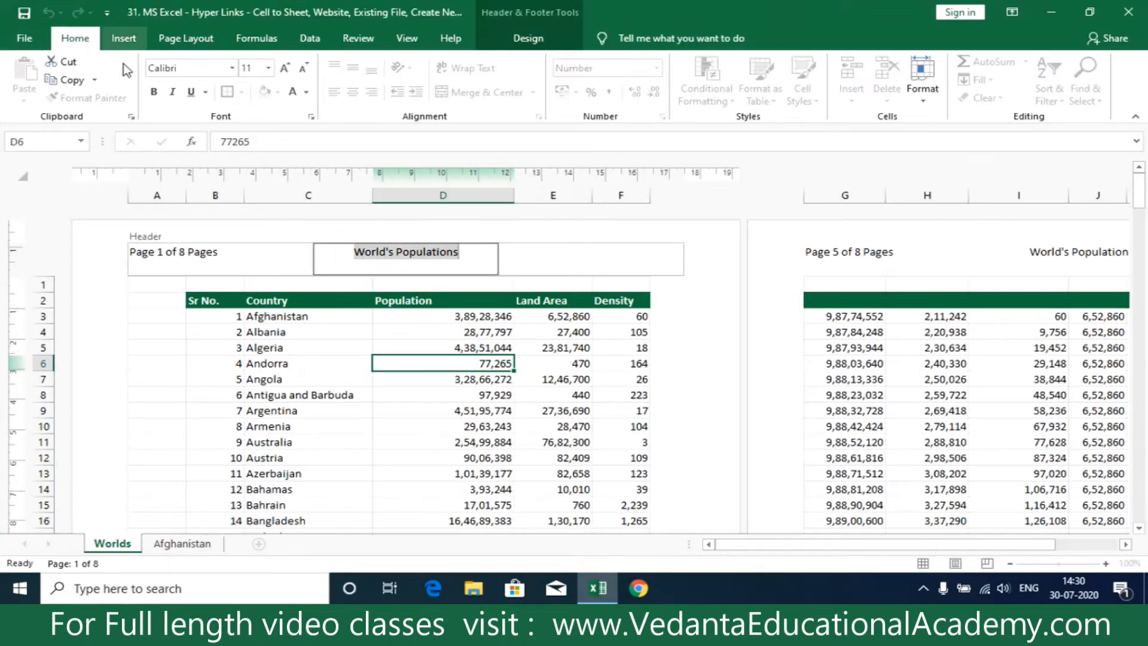
pyautogui.click(307, 91)
pyautogui.click(304, 226)
pyautogui.click(285, 67)
pyautogui.click(285, 67)
pyautogui.click(285, 67)
pyautogui.click(285, 67)
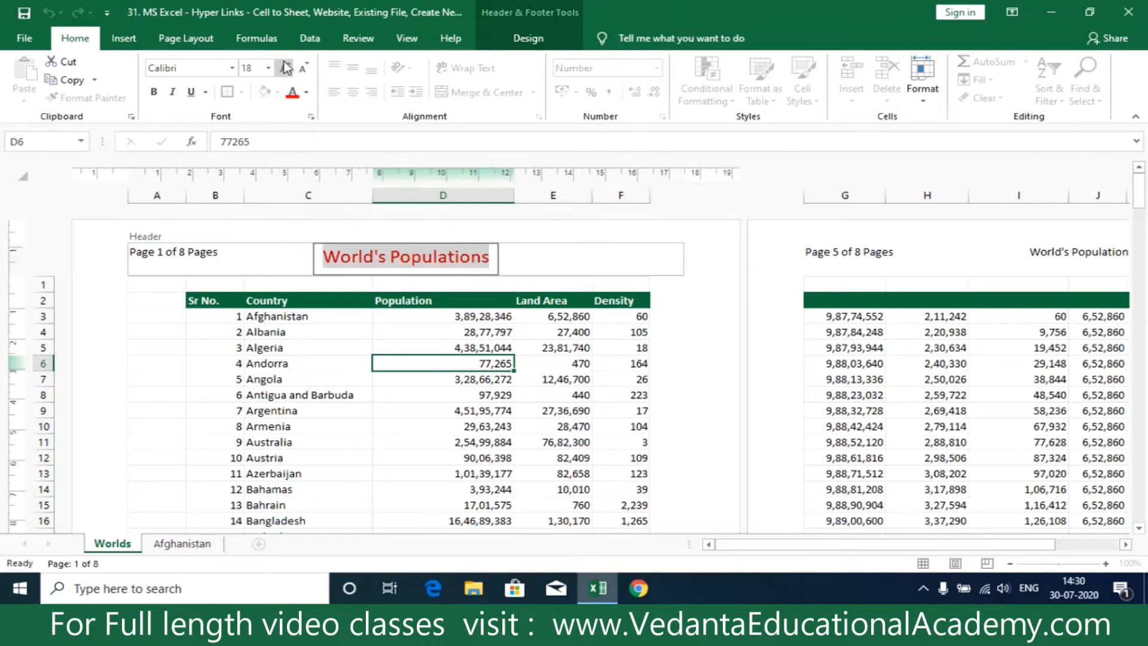
# Step: Set the font of the center header title to Algerian and finish editing the header
pyautogui.click(190, 72)
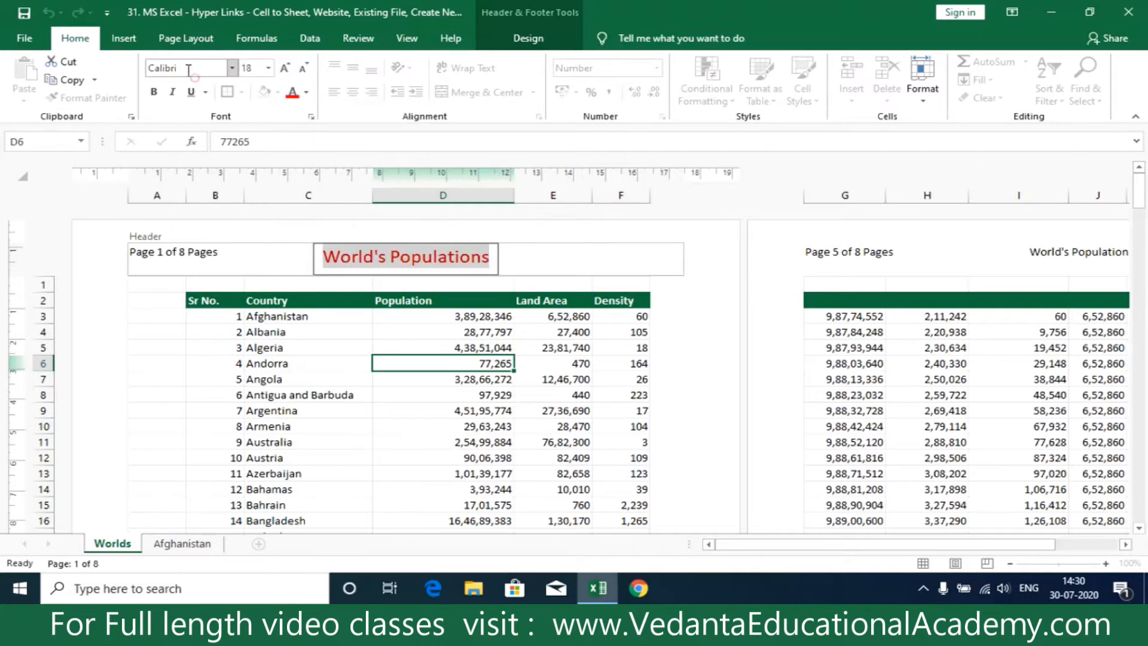
pyautogui.click(231, 69)
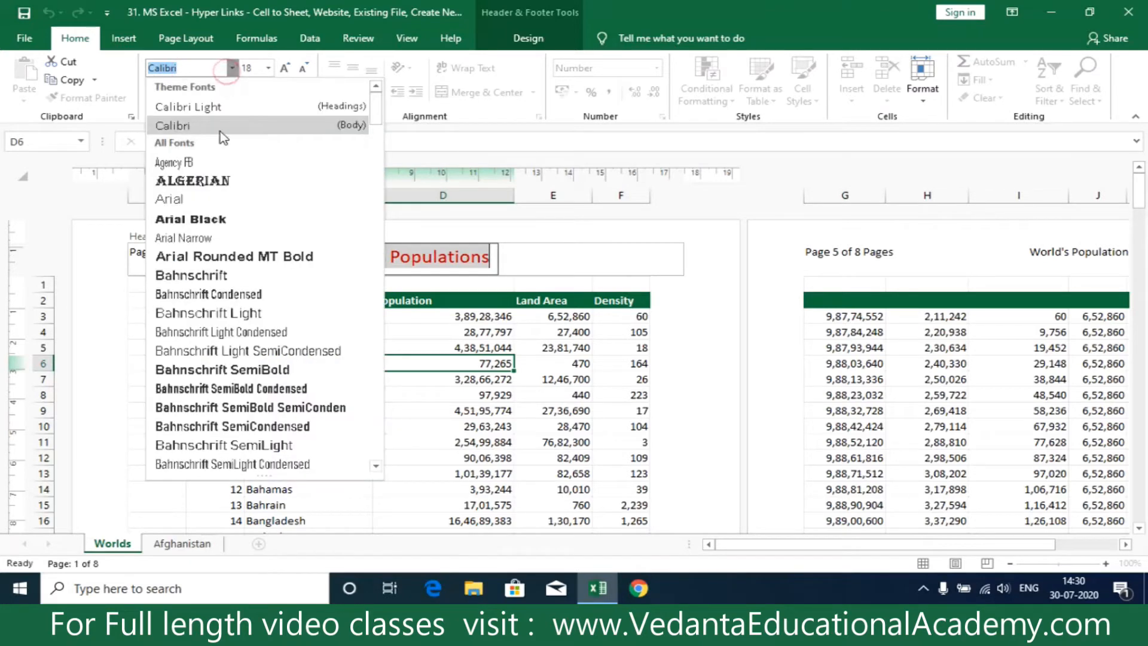
pyautogui.click(235, 197)
pyautogui.click(232, 68)
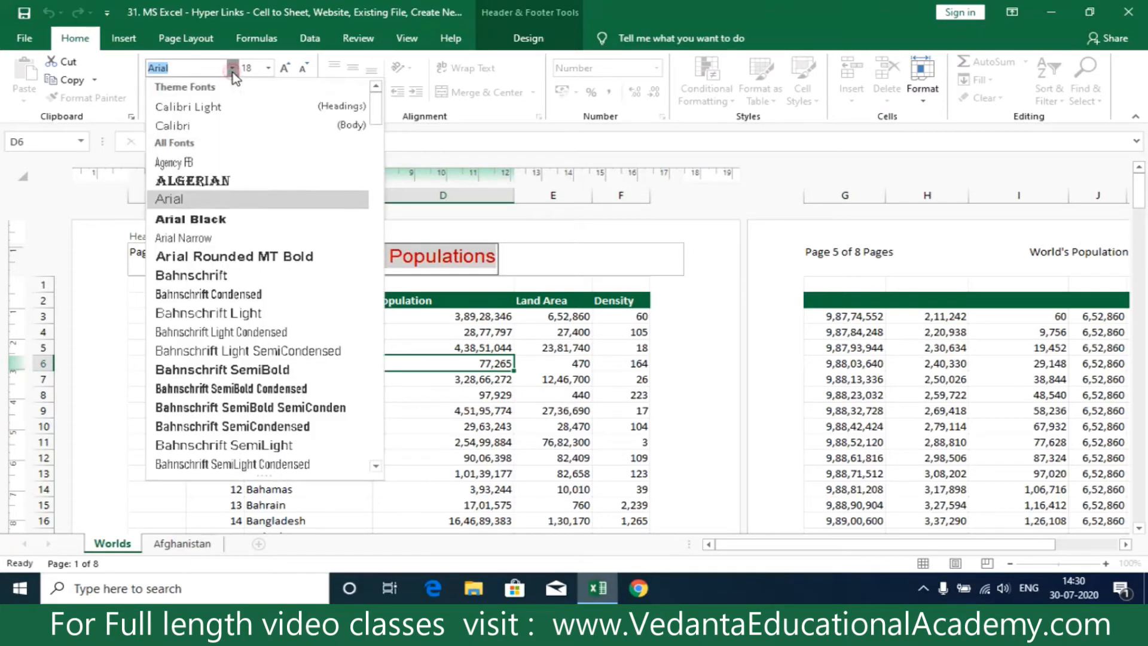
pyautogui.click(225, 183)
pyautogui.click(287, 317)
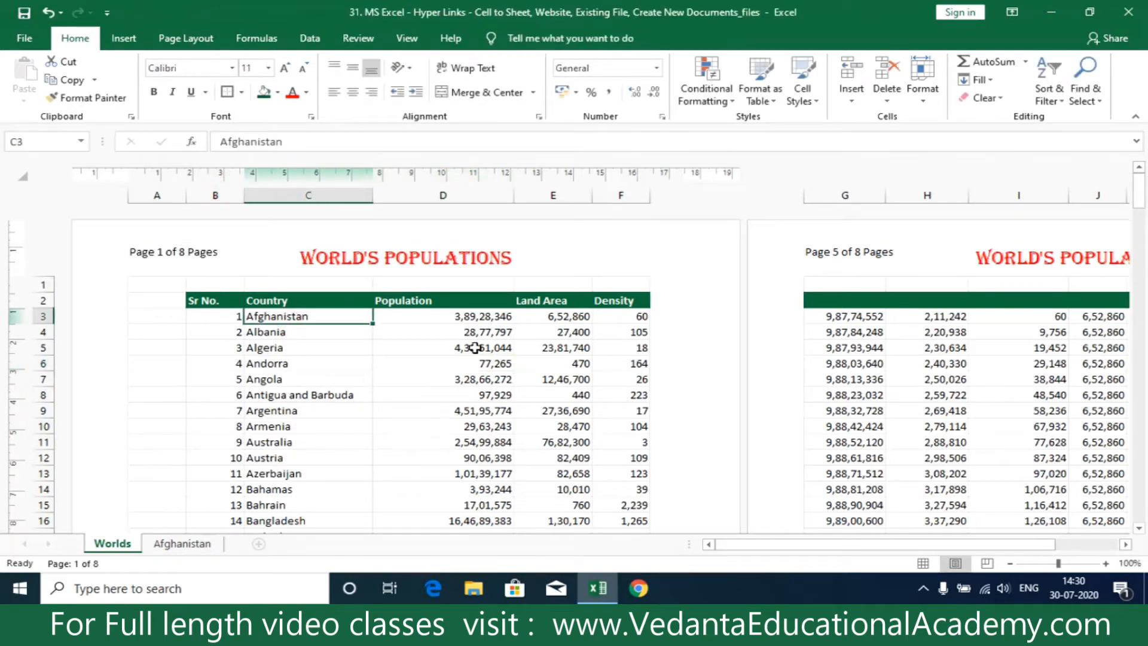
# Step: Insert the current date in the right header section, with the current time on a second line below it
pyautogui.click(576, 256)
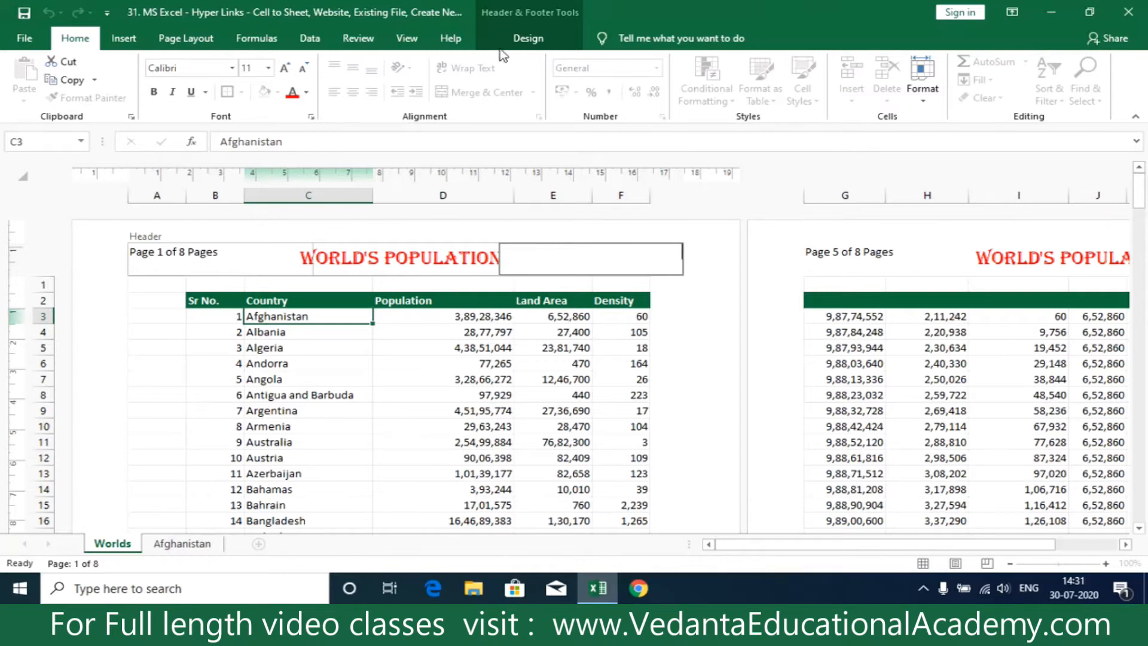
pyautogui.click(528, 38)
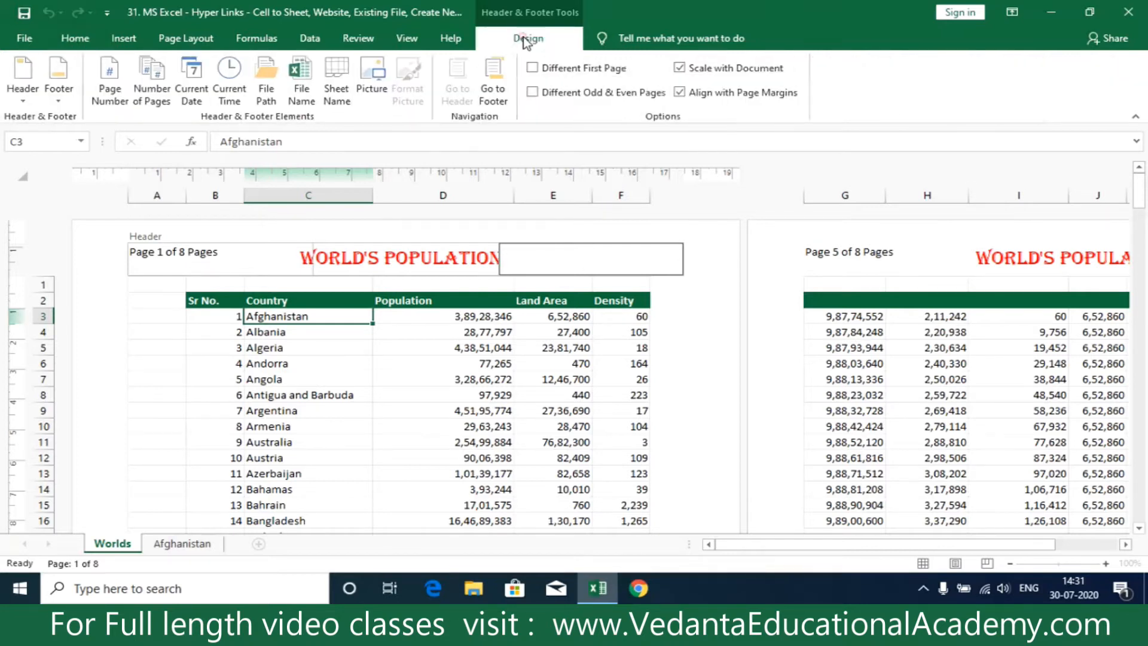
pyautogui.click(197, 97)
pyautogui.press('Return')
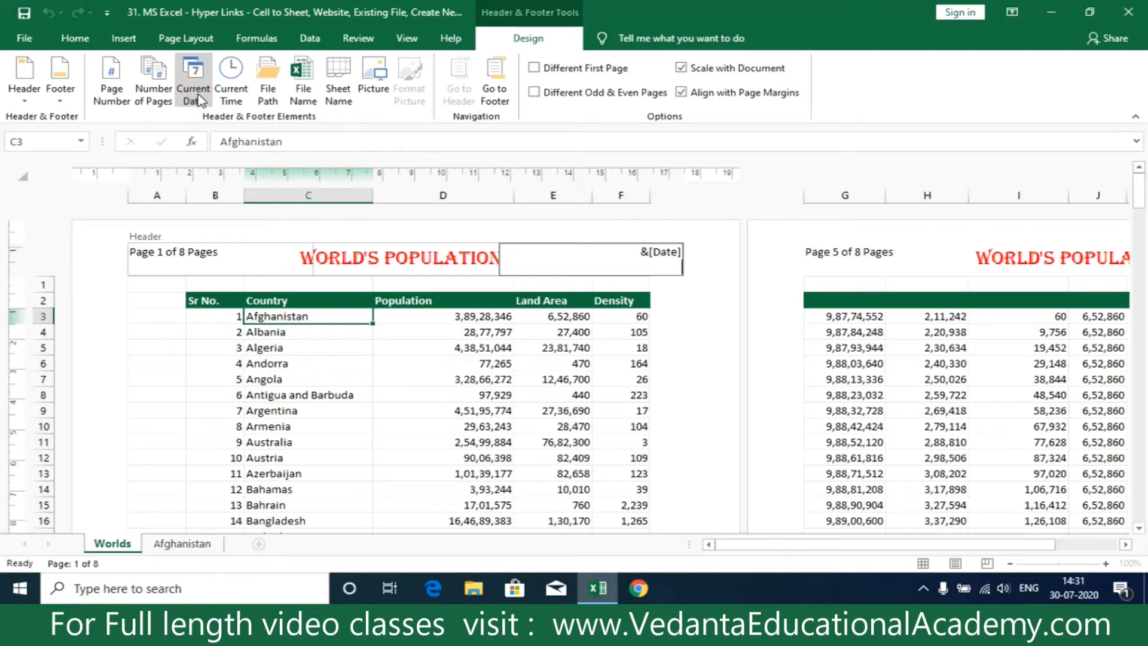
pyautogui.click(232, 86)
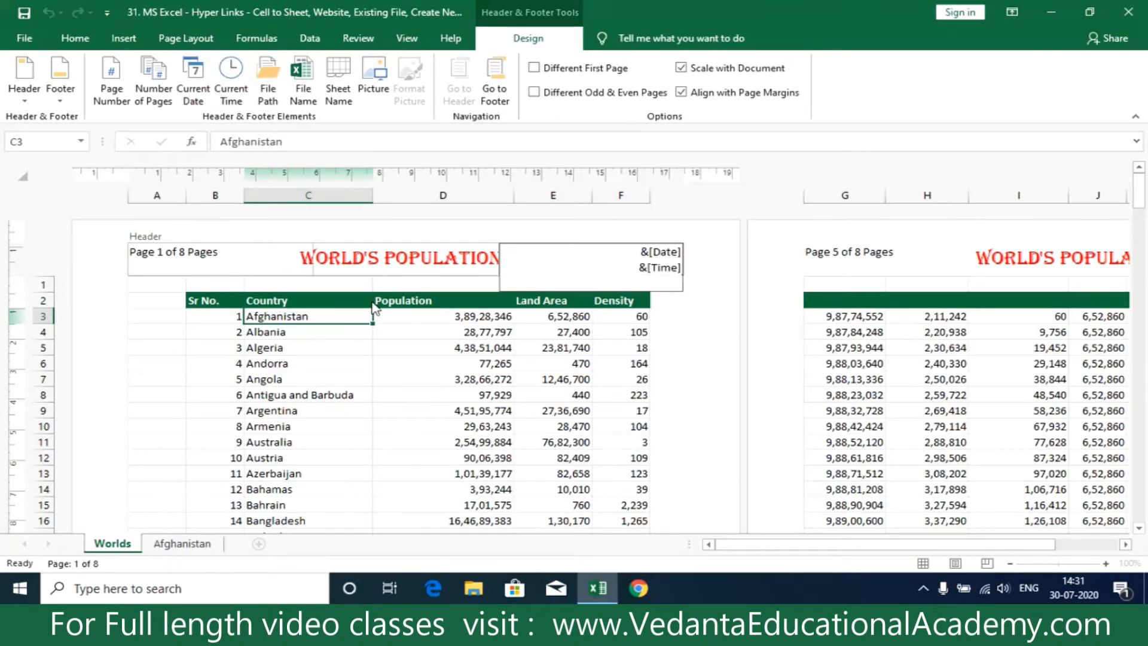
pyautogui.click(422, 361)
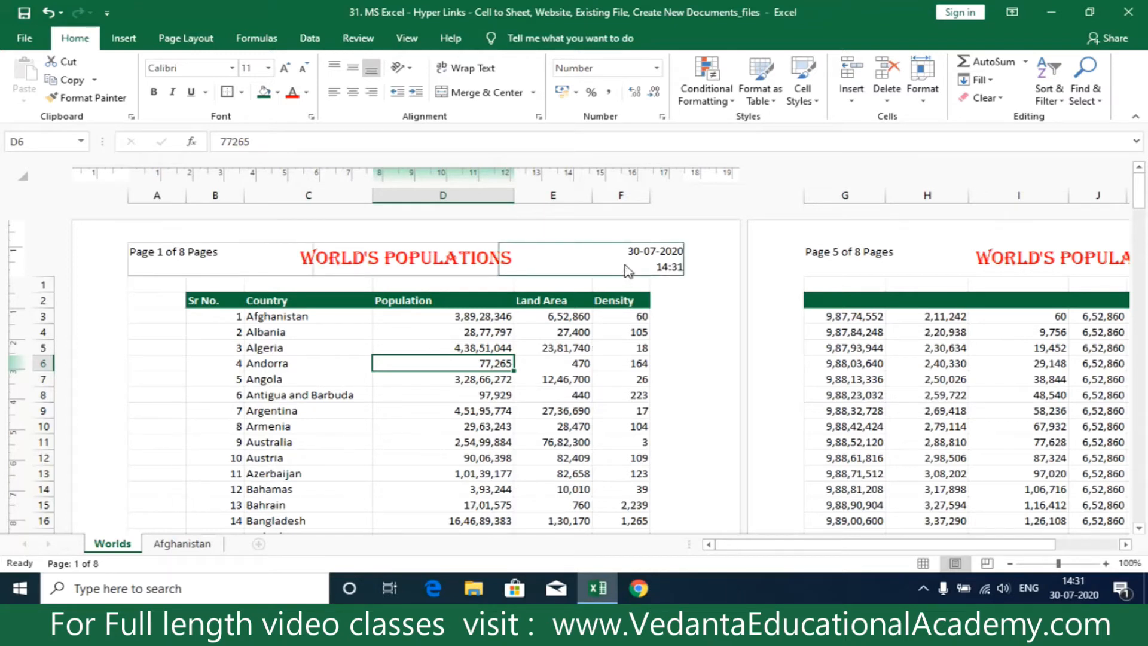
pyautogui.click(542, 393)
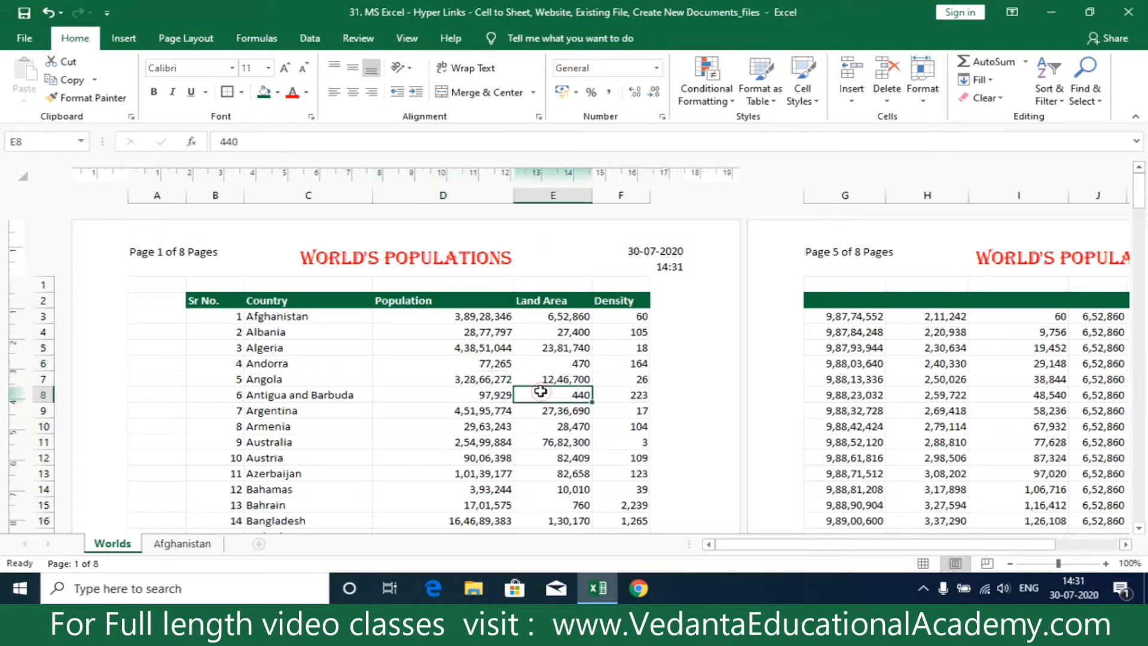
# Step: Minimize the workbook and view the sample logo image stored on the desktop
pyautogui.click(1048, 14)
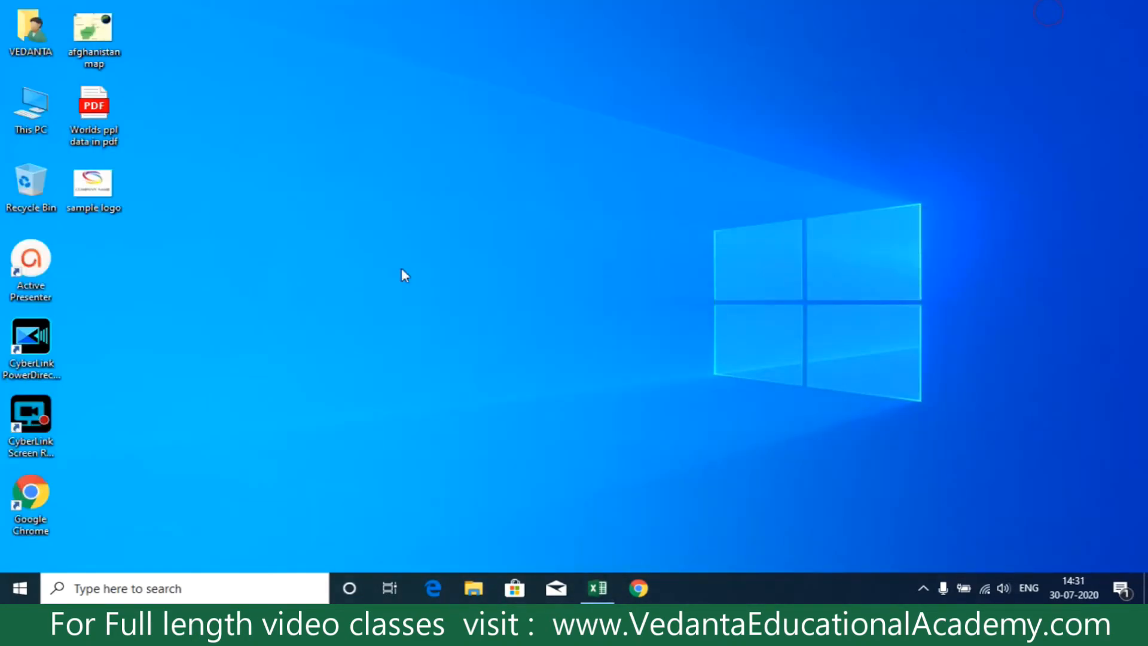
pyautogui.doubleClick(108, 190)
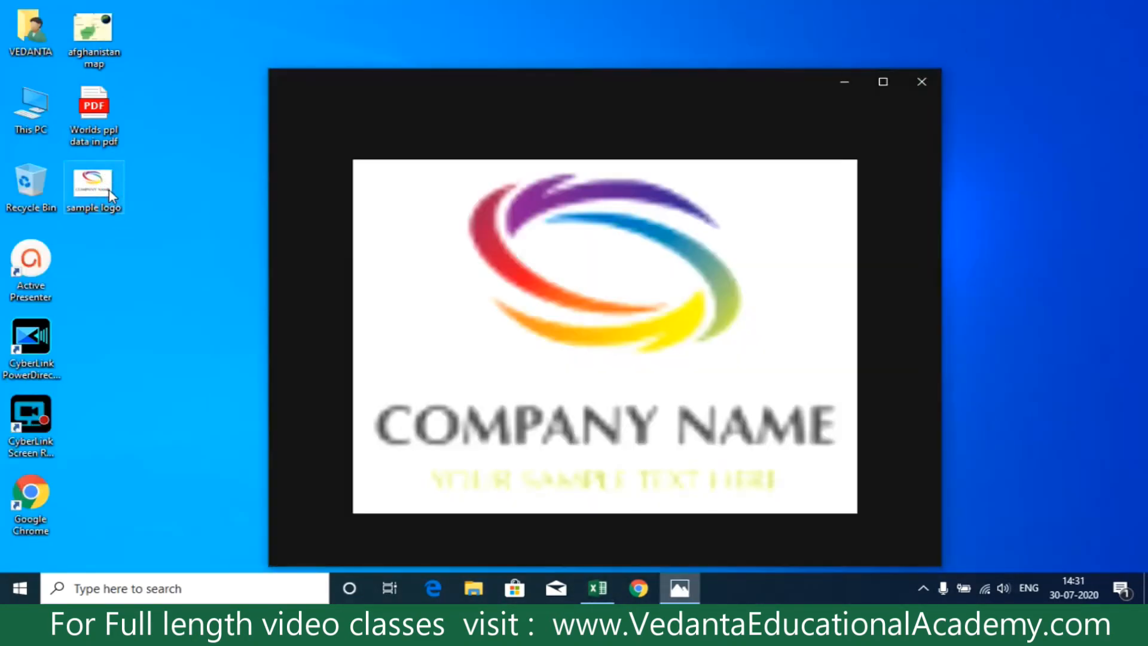
pyautogui.moveTo(906, 107)
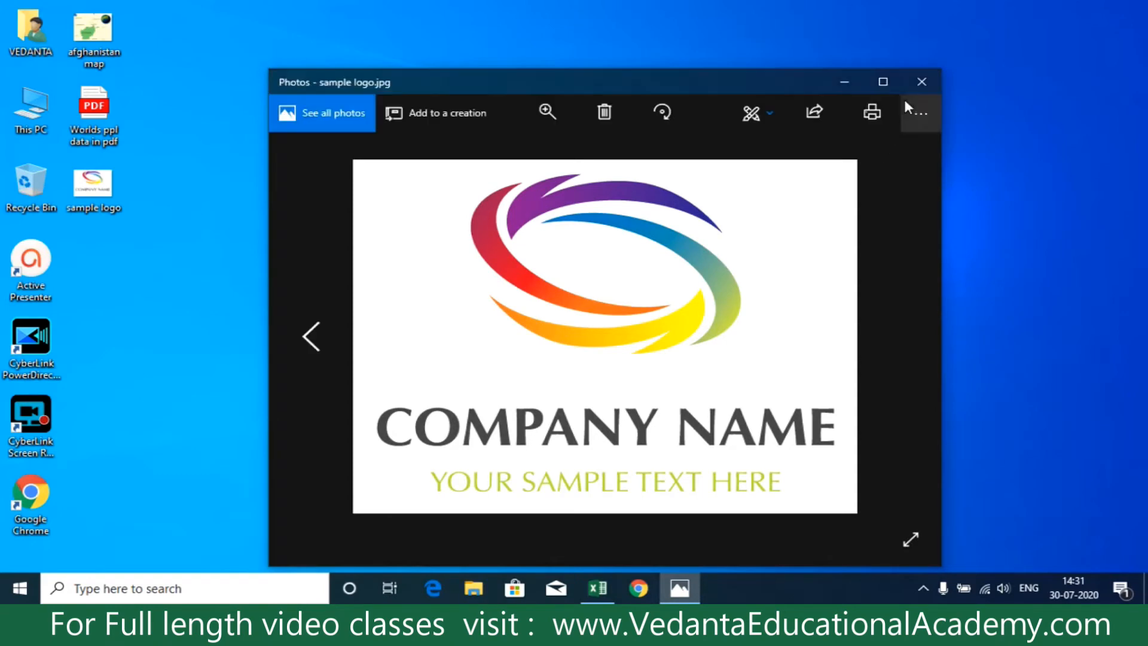
pyautogui.click(920, 87)
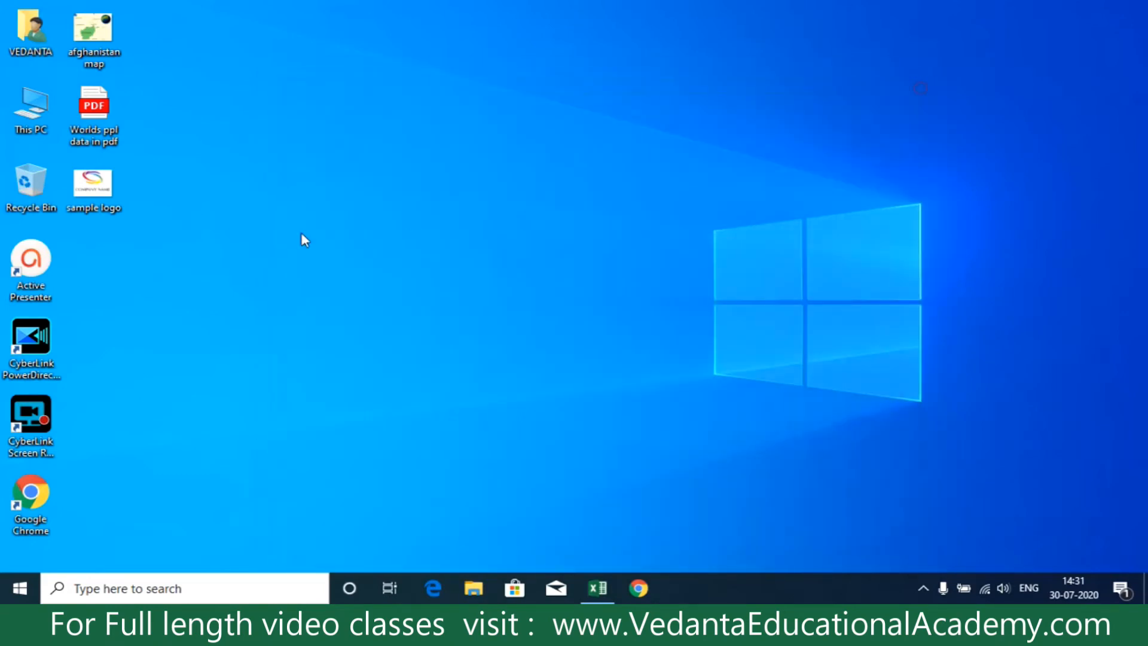
# Step: Open the sample logo in Paint and copy an area of about 574 × 389 px containing the emblem and company name
pyautogui.rightClick(89, 207)
pyautogui.click(156, 171)
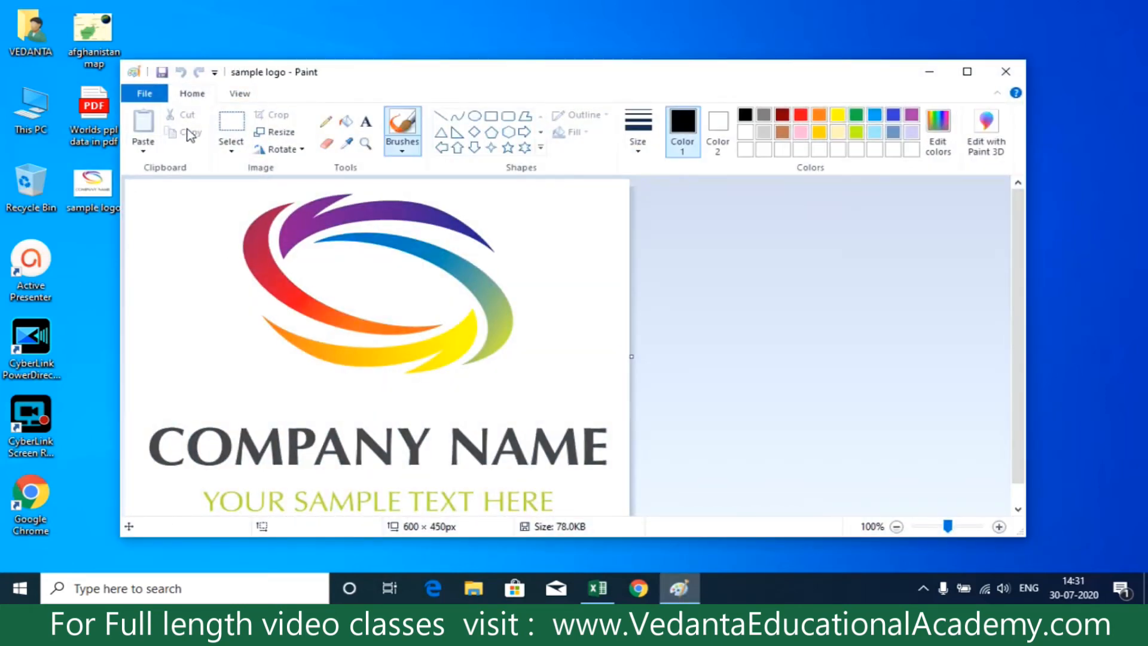
pyautogui.click(227, 127)
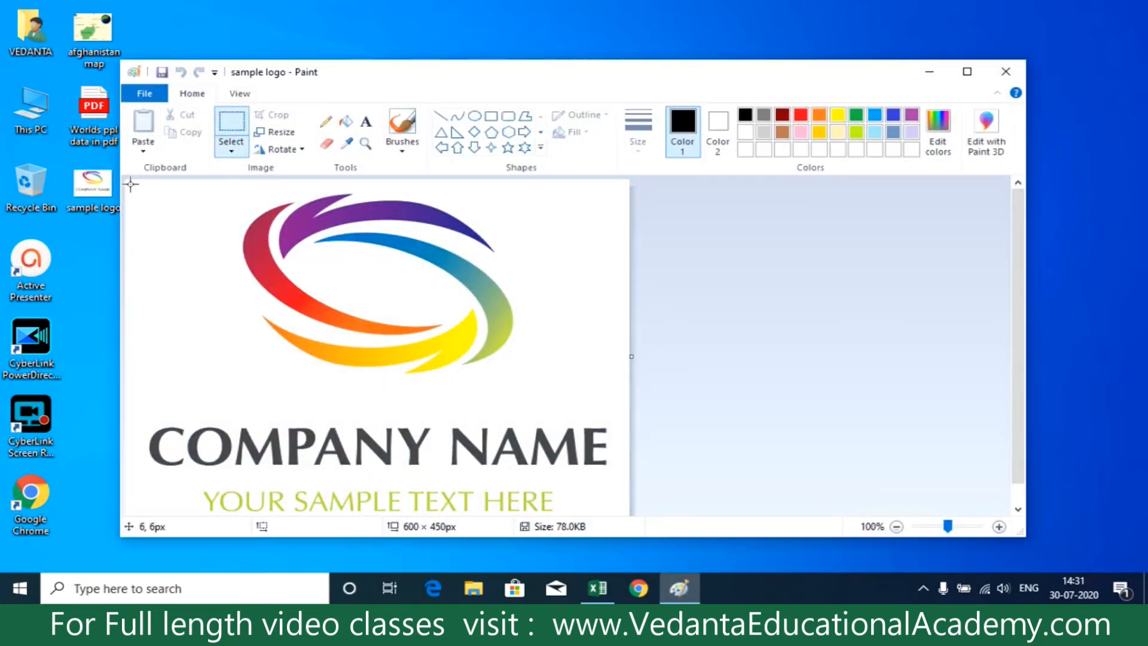
pyautogui.moveTo(133, 183); pyautogui.dragTo(616, 490)
pyautogui.hotkey('ctrl', 'c')
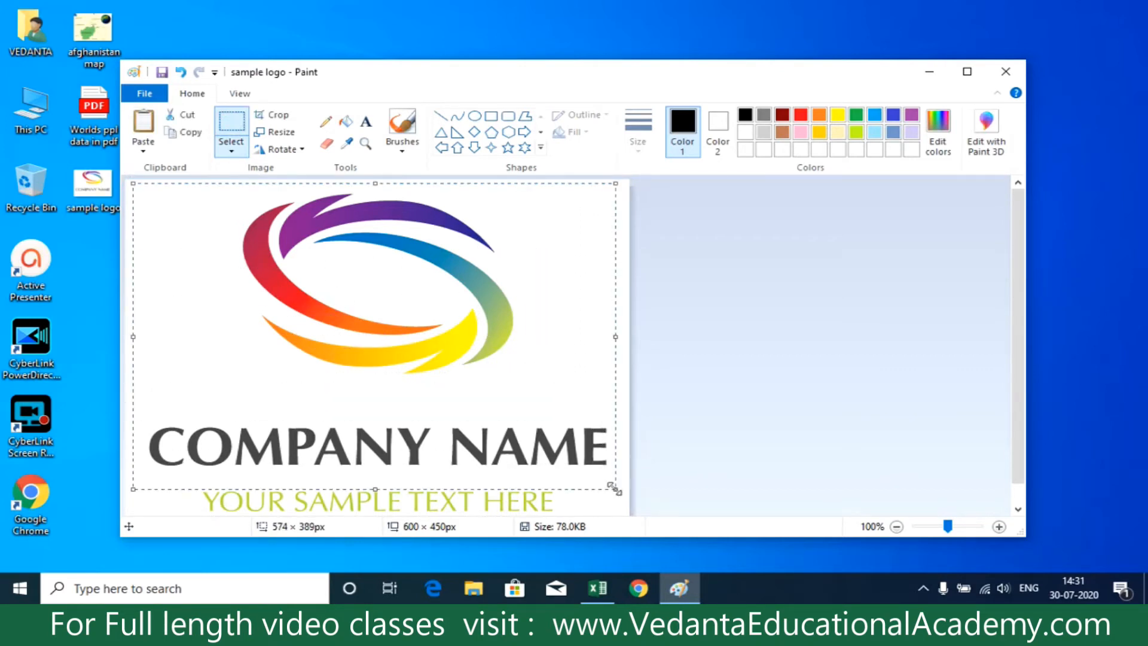
# Step: Paste the copied logo into a new image, shrink it, and reduce the canvas to about 155 × 110 px around it
pyautogui.hotkey('ctrl', 'n')
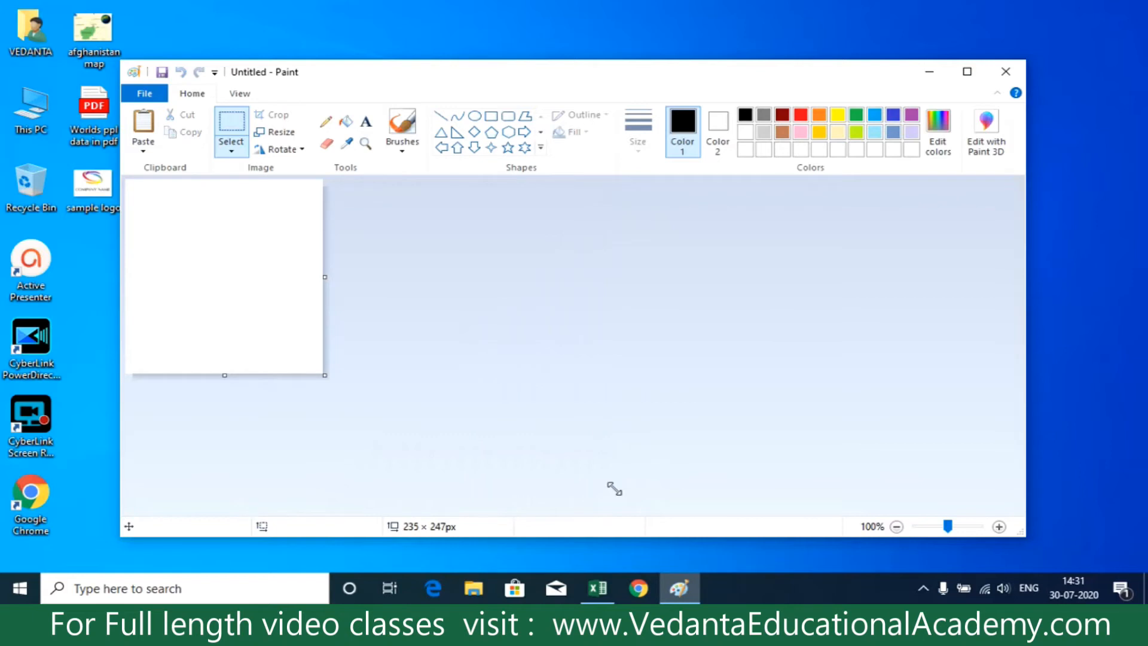
pyautogui.hotkey('ctrl', 'v')
pyautogui.moveTo(610, 488); pyautogui.dragTo(252, 263)
pyautogui.click(692, 456)
pyautogui.moveTo(609, 486); pyautogui.dragTo(258, 268)
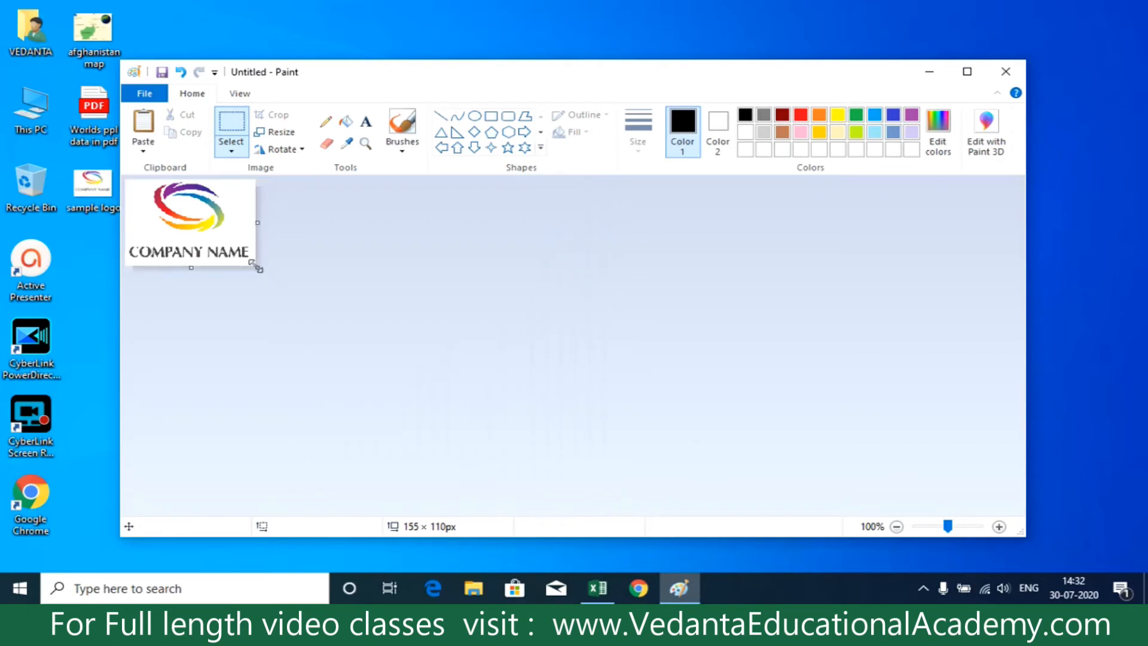
# Step: Save the reduced logo on the Desktop as the PNG file "sample logo2" and close Paint
pyautogui.click(160, 72)
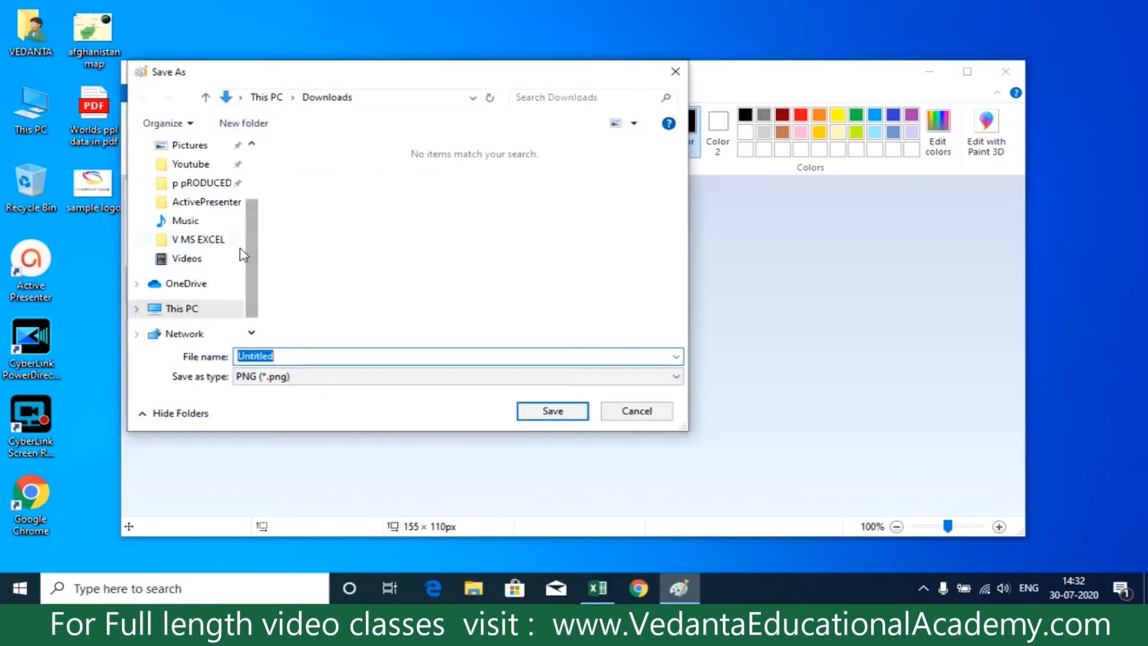
pyautogui.moveTo(247, 257); pyautogui.dragTo(277, 179)
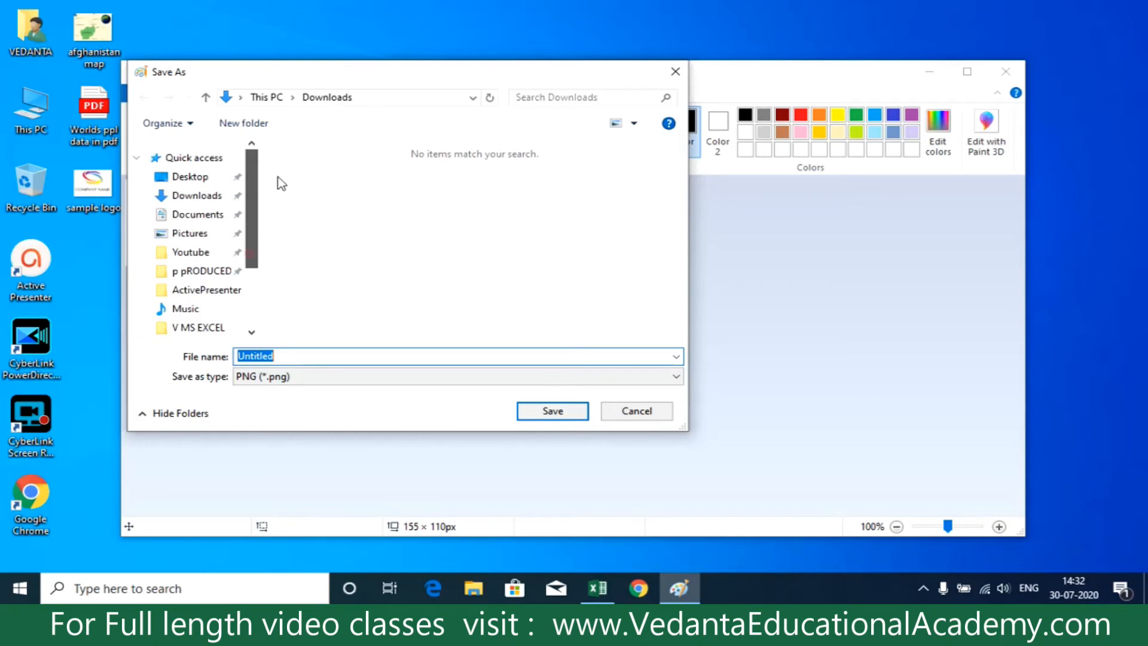
pyautogui.click(190, 176)
pyautogui.doubleClick(296, 353)
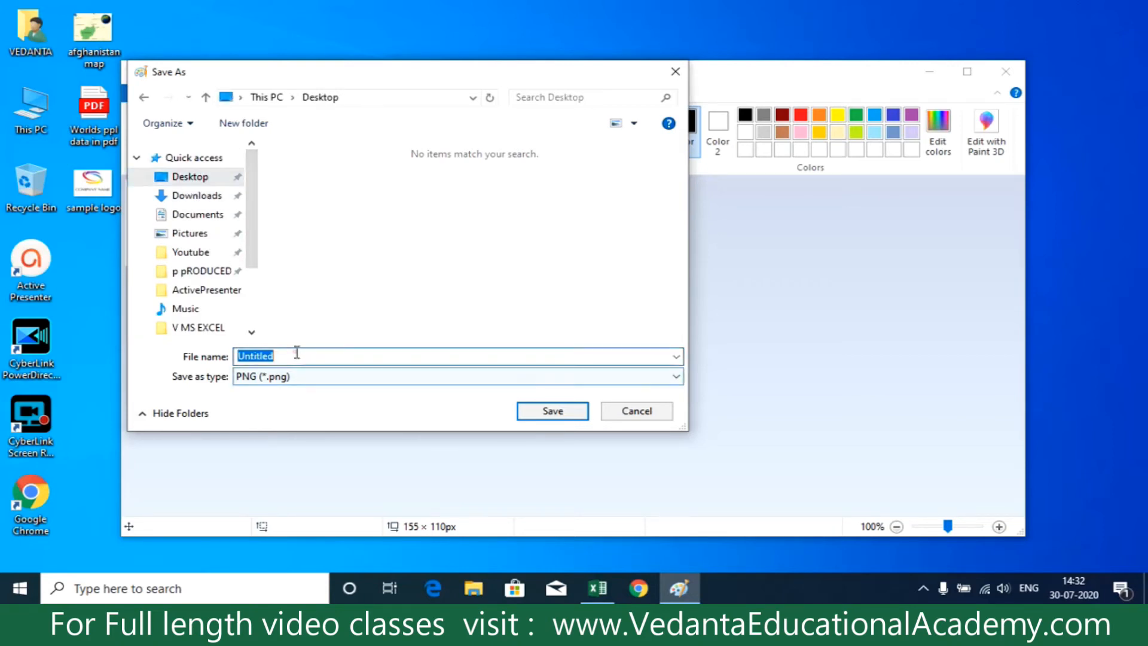
pyautogui.write('sample l')
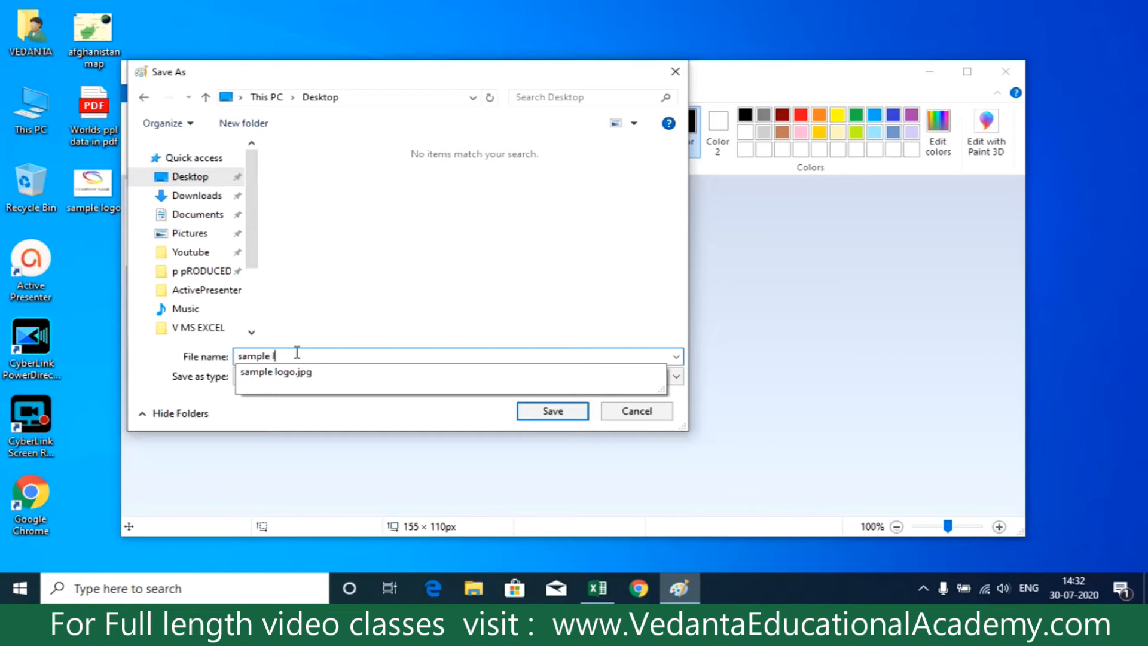
pyautogui.write('ogo2')
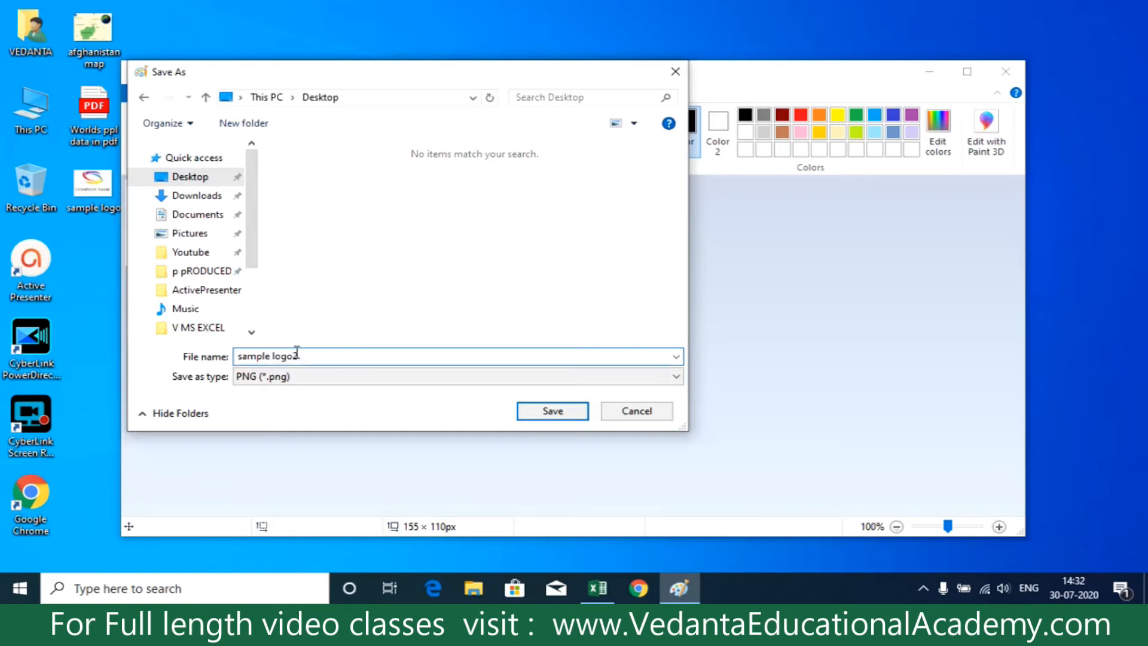
pyautogui.click(553, 410)
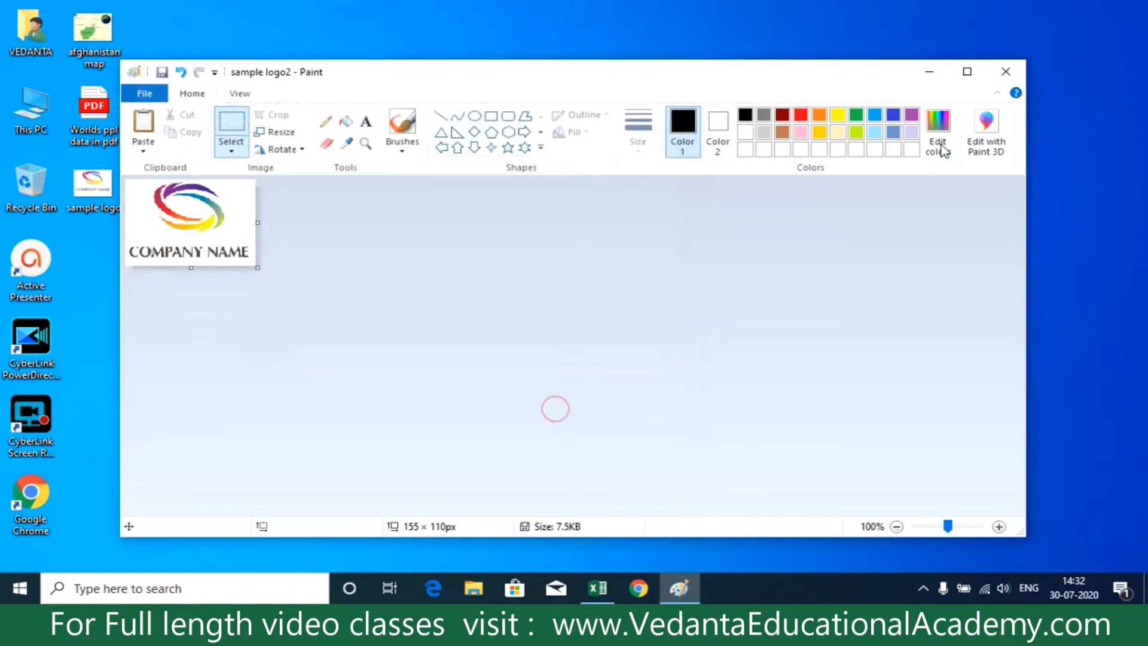
pyautogui.click(1009, 71)
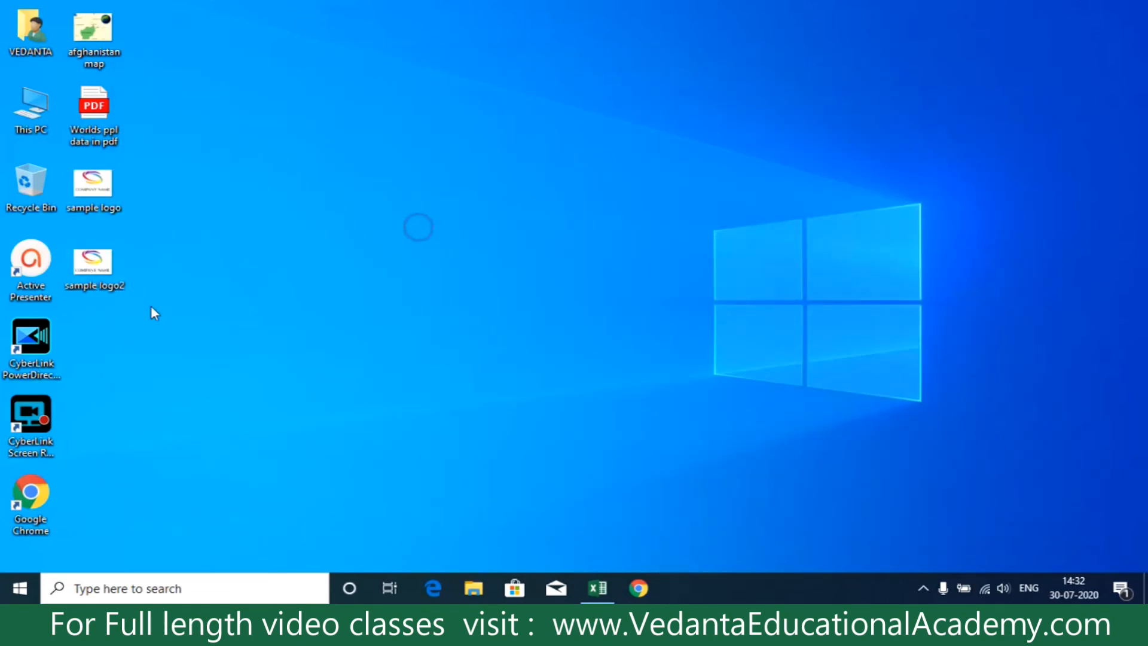
# Step: Switch back to Excel and delete the page numbering text from the left header section
pyautogui.click(599, 588)
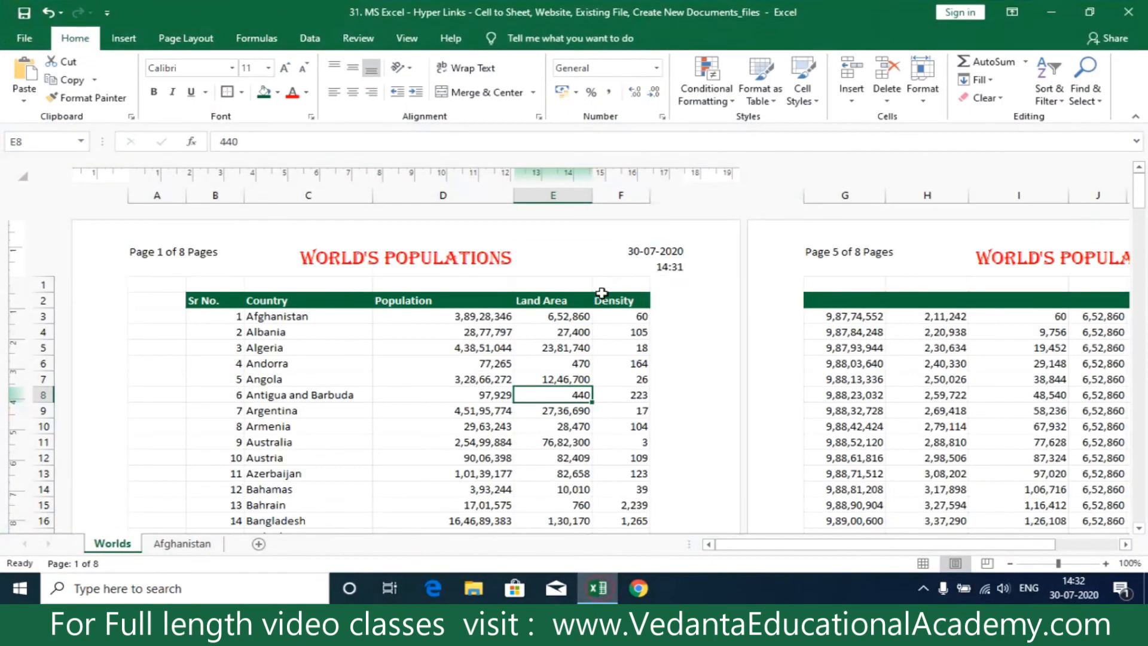
pyautogui.click(230, 263)
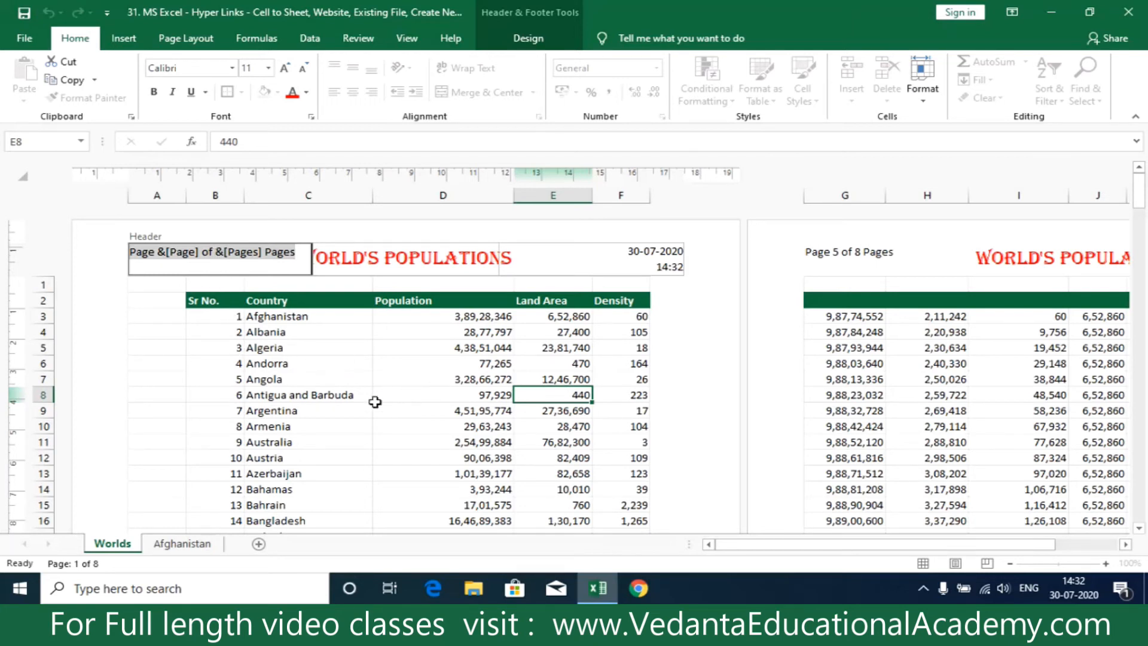
pyautogui.press('Delete')
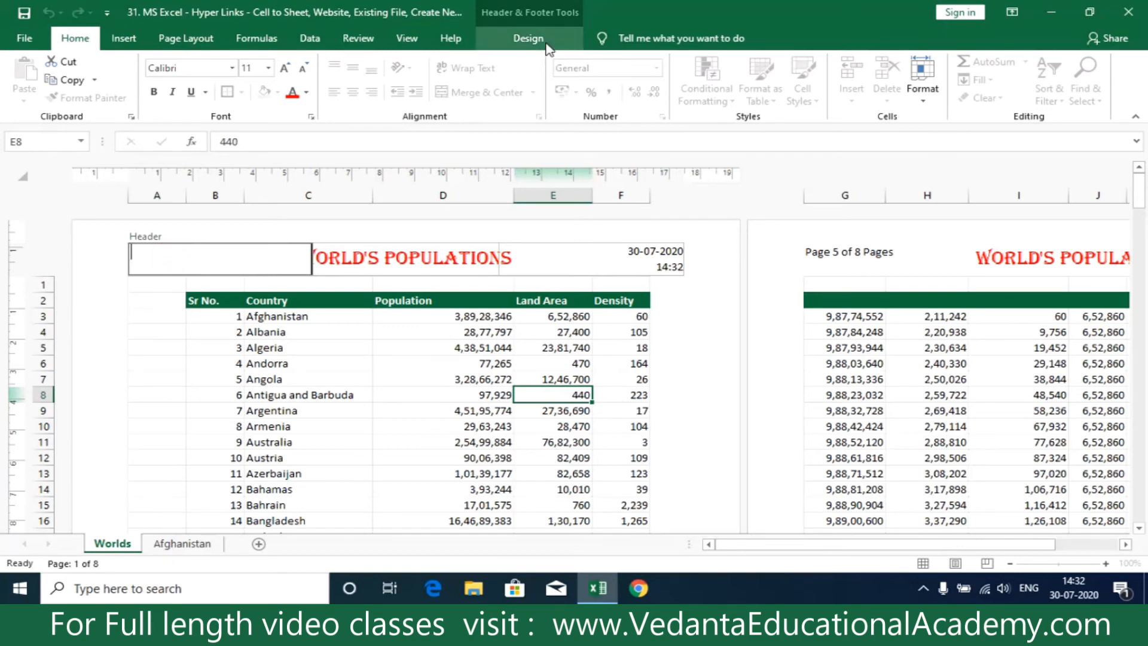
# Step: Insert the picture "sample logo2" from the Desktop into the left header section and enlarge the top margin to make room for it
pyautogui.click(527, 38)
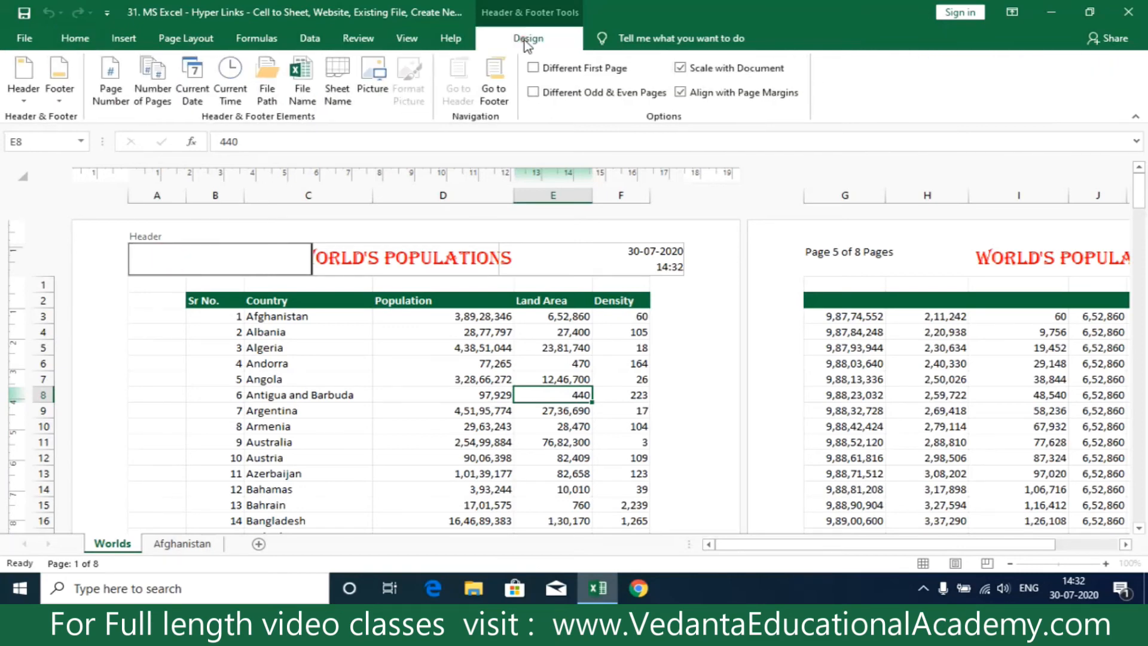
pyautogui.click(375, 91)
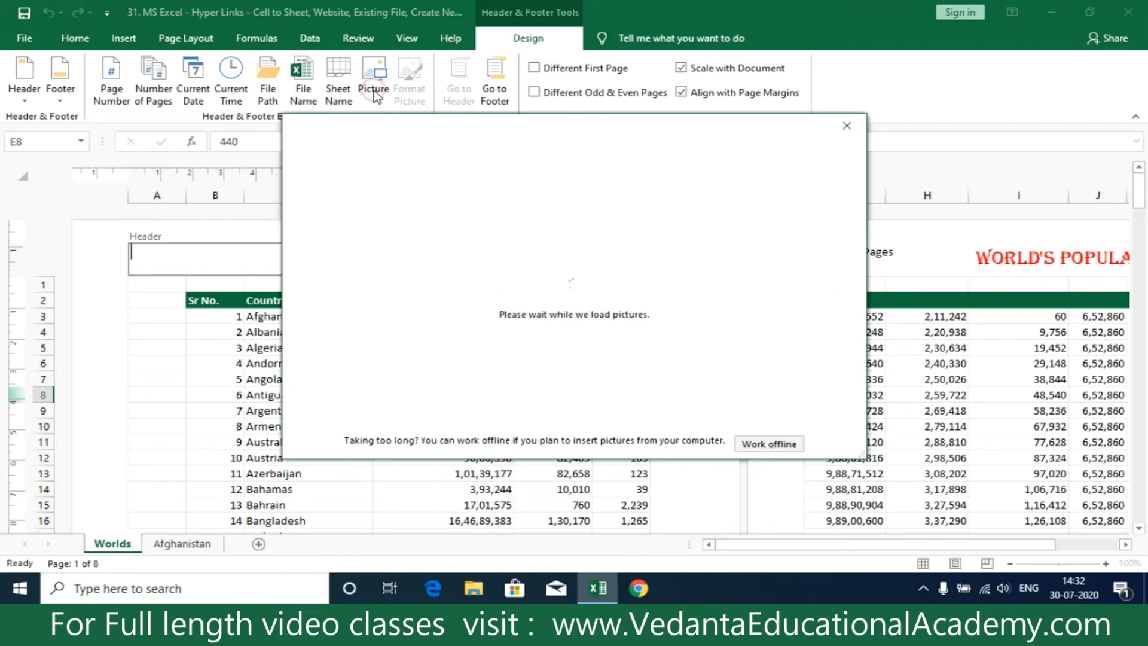
pyautogui.click(410, 205)
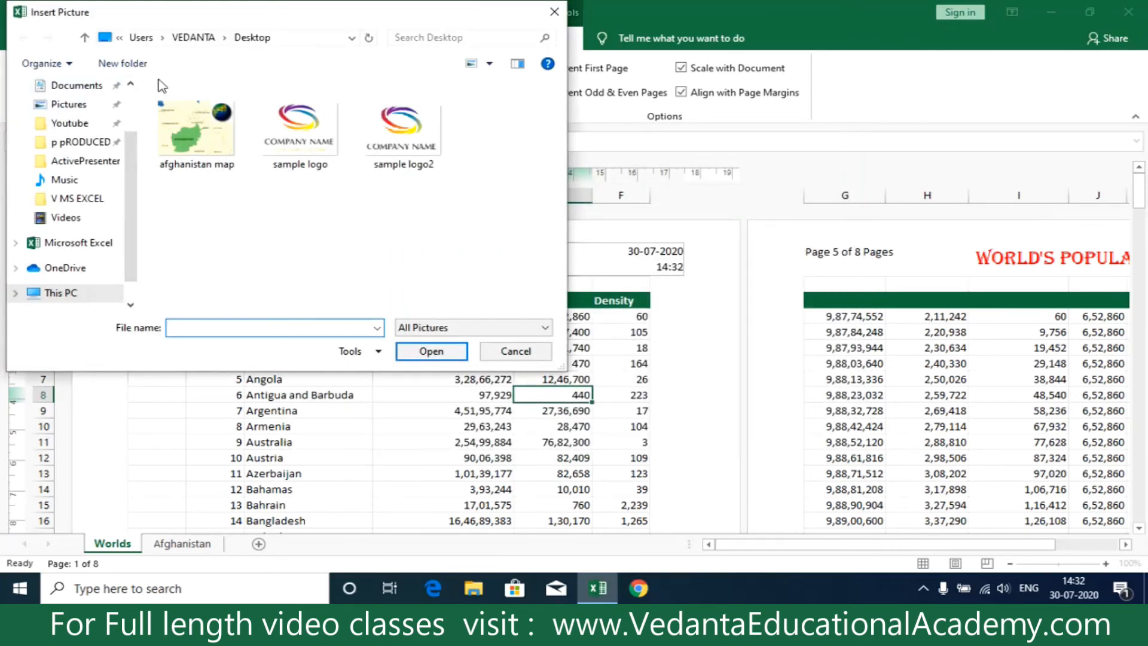
pyautogui.click(402, 129)
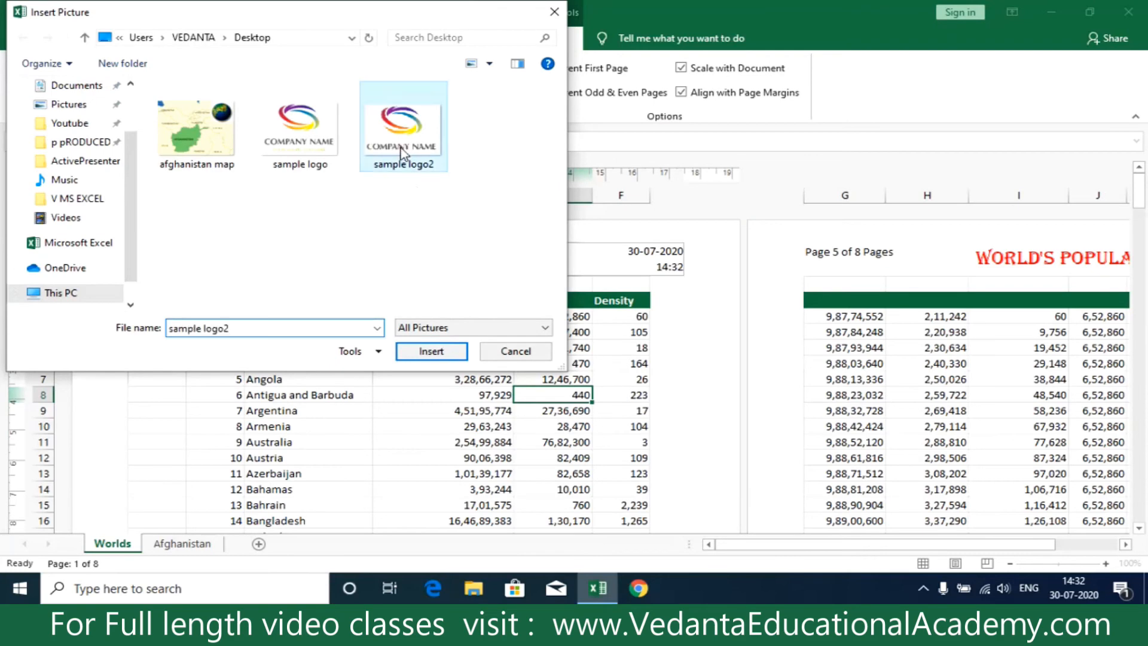
pyautogui.click(444, 356)
pyautogui.click(355, 392)
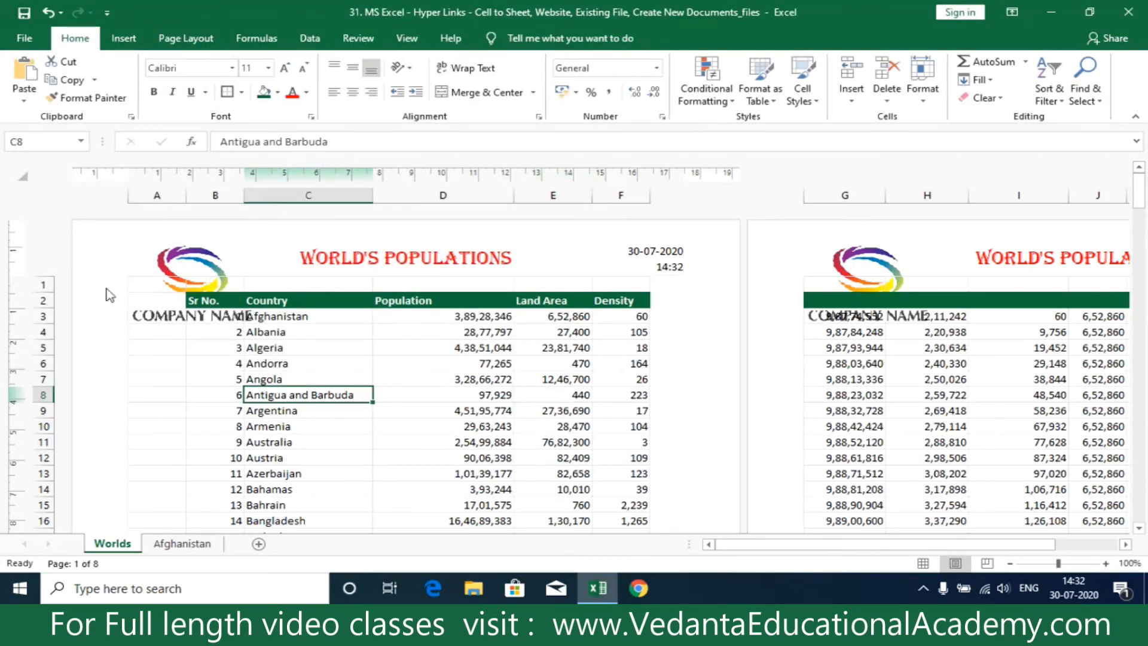
pyautogui.moveTo(22, 276); pyautogui.dragTo(16, 305)
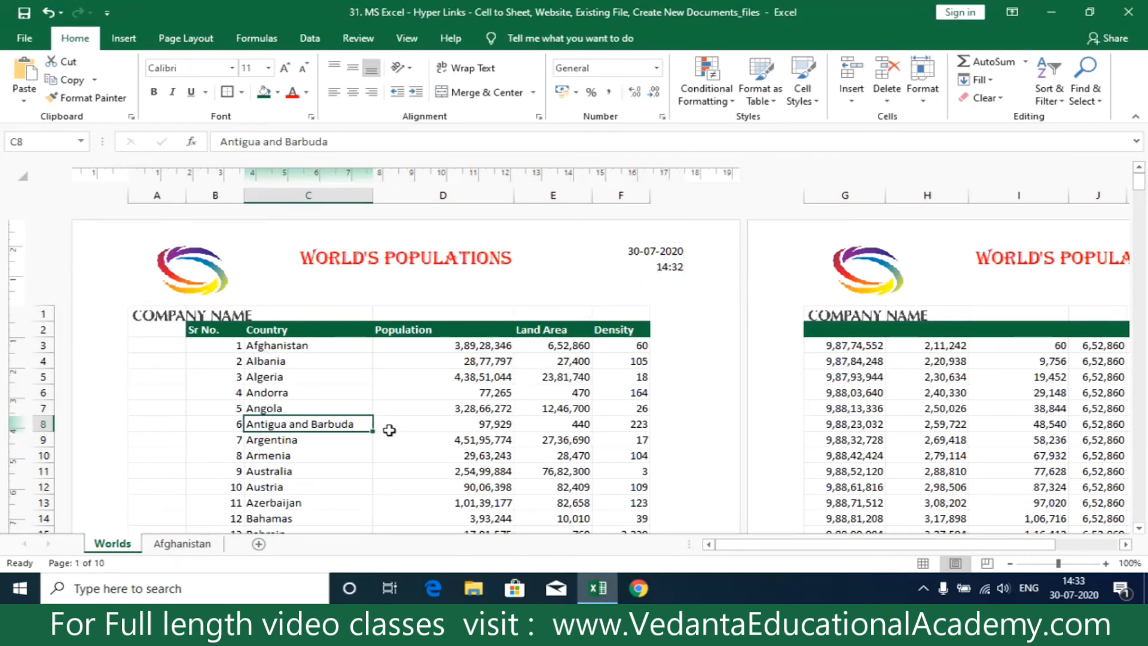
# Step: Add page numbering to the center footer section as "Page &[Page] of &[Pages] Pages", using the page number and number of pages elements
pyautogui.scroll(-13, 385, 428)
pyautogui.click(395, 467)
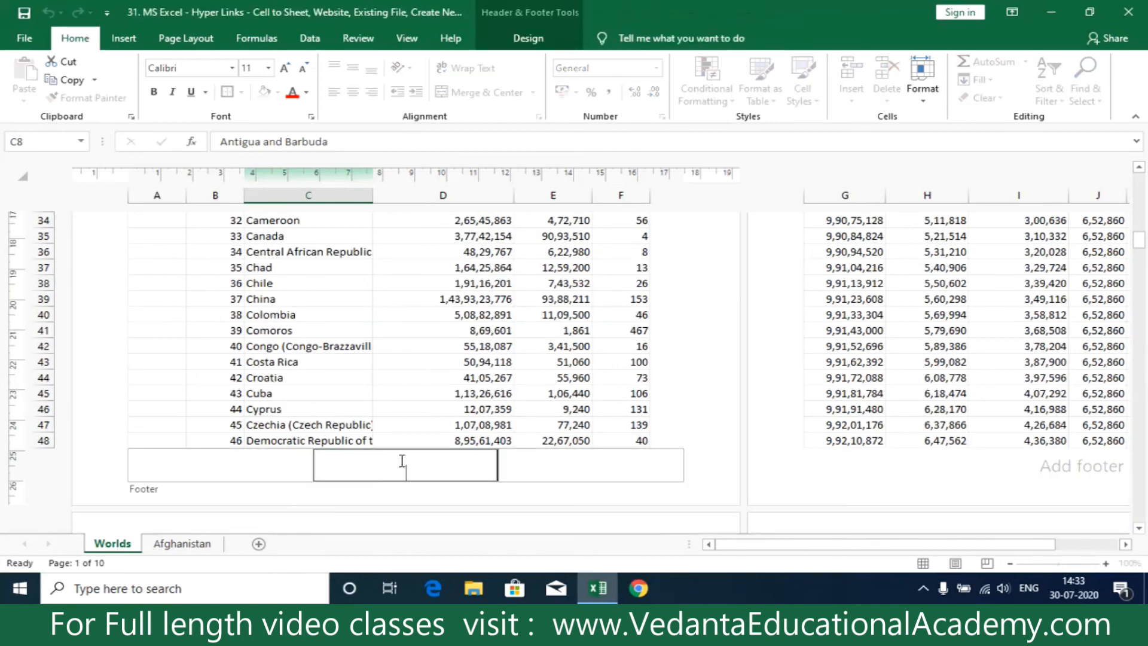
pyautogui.click(528, 38)
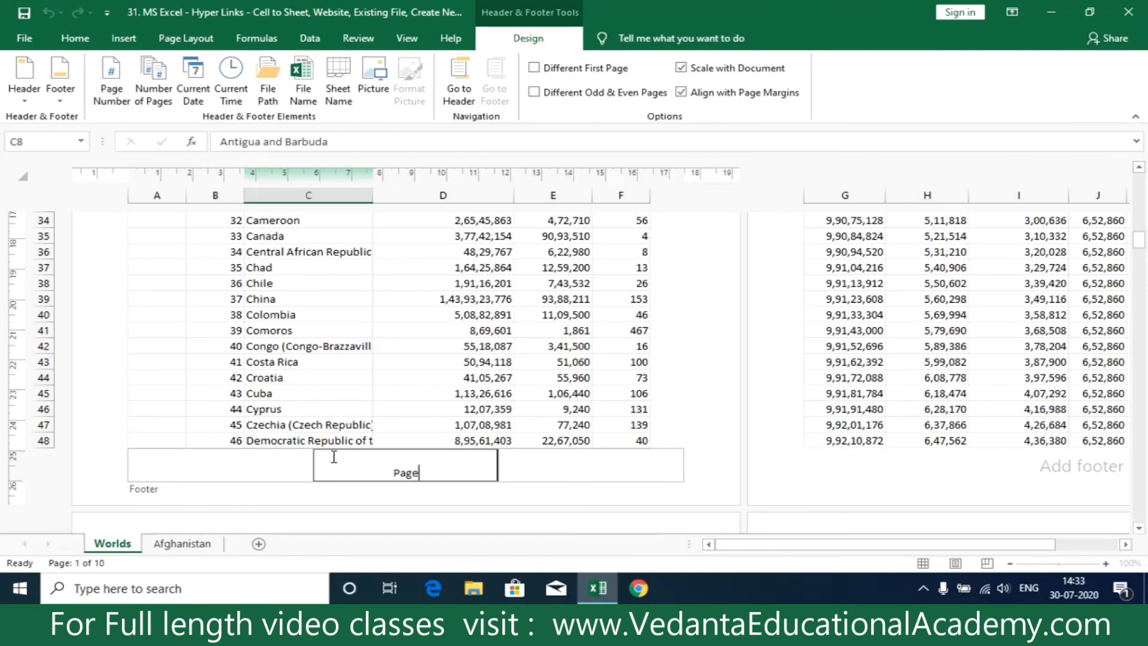
pyautogui.click(107, 87)
pyautogui.write('of')
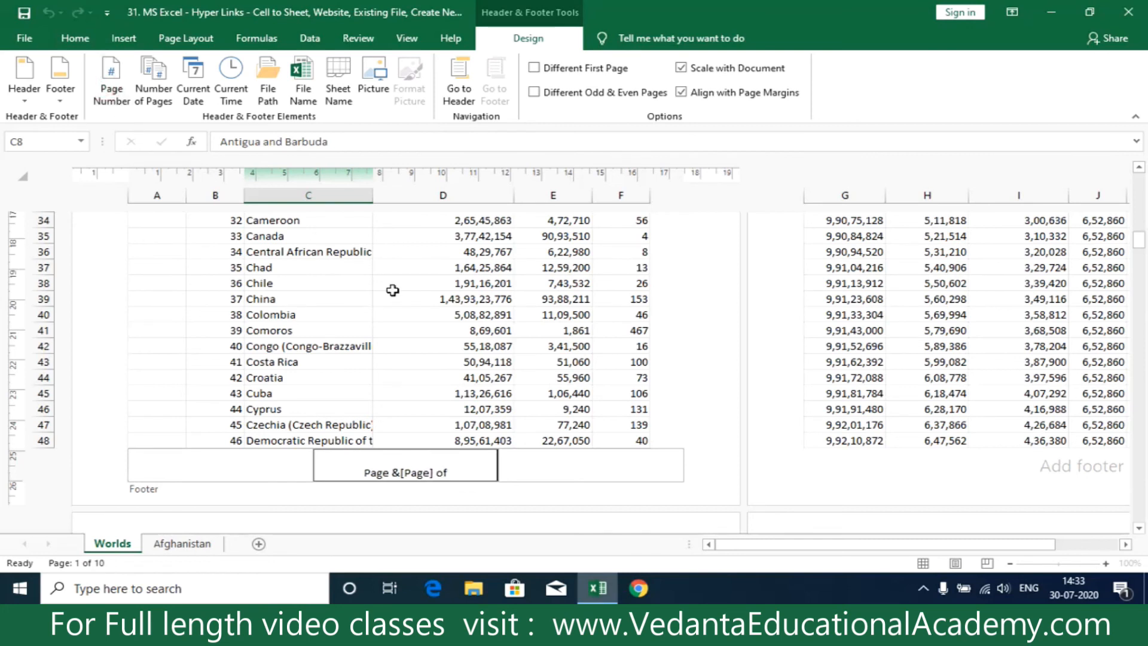
pyautogui.click(154, 81)
pyautogui.write('Pahg')
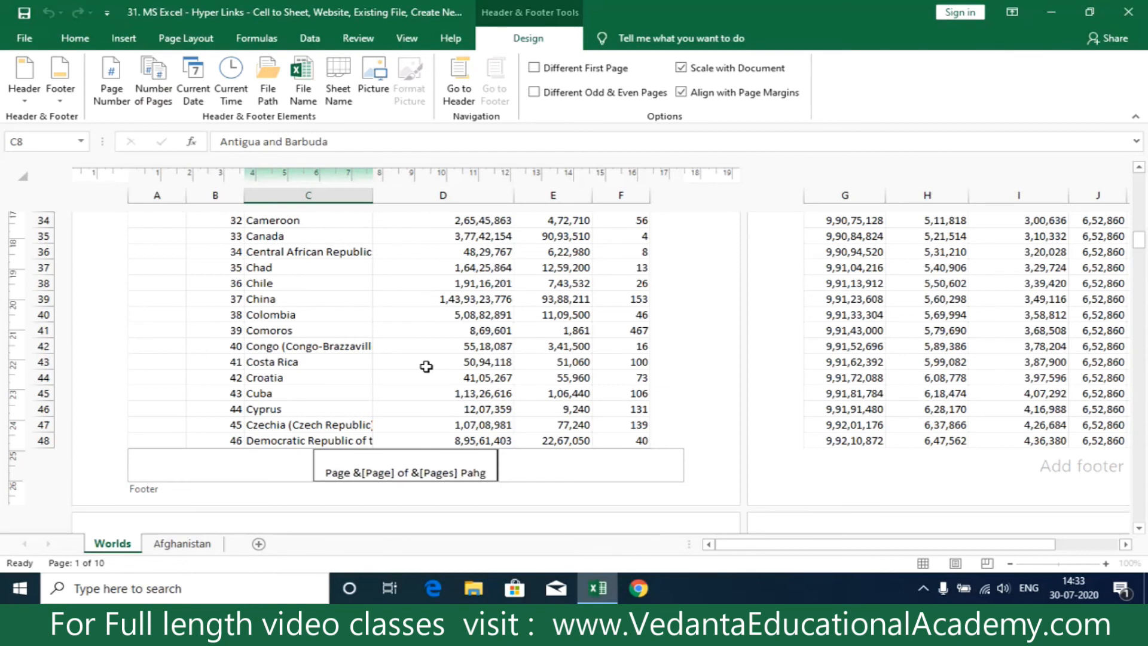
pyautogui.press('BackSpace')
pyautogui.press('BackSpace')
pyautogui.write('ges')
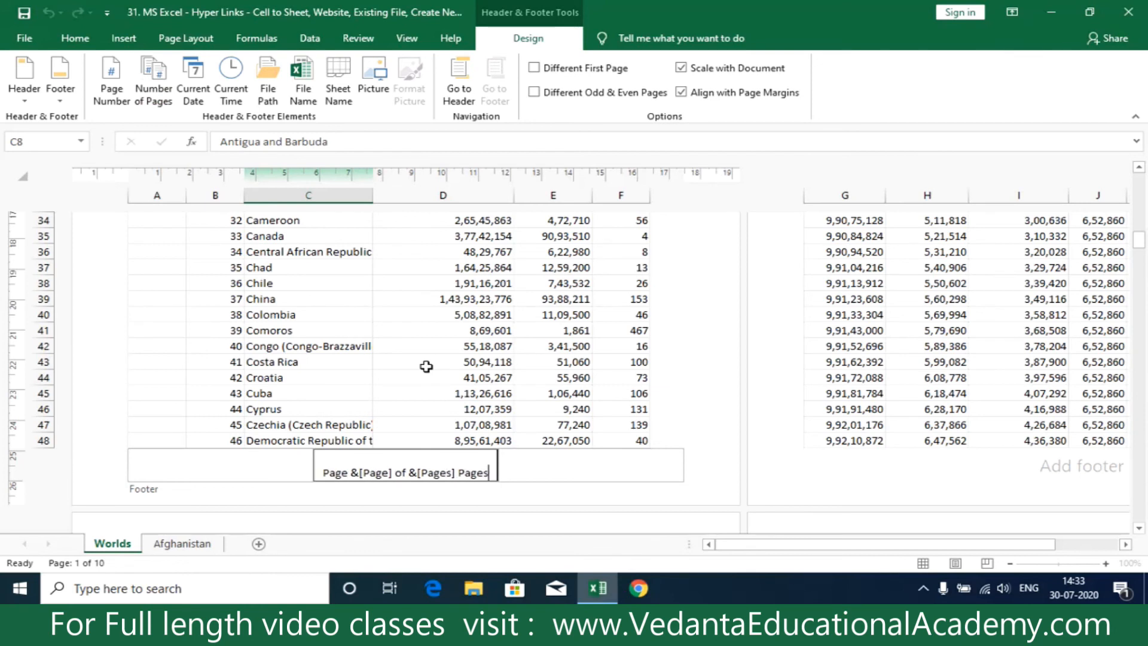
pyautogui.click(426, 366)
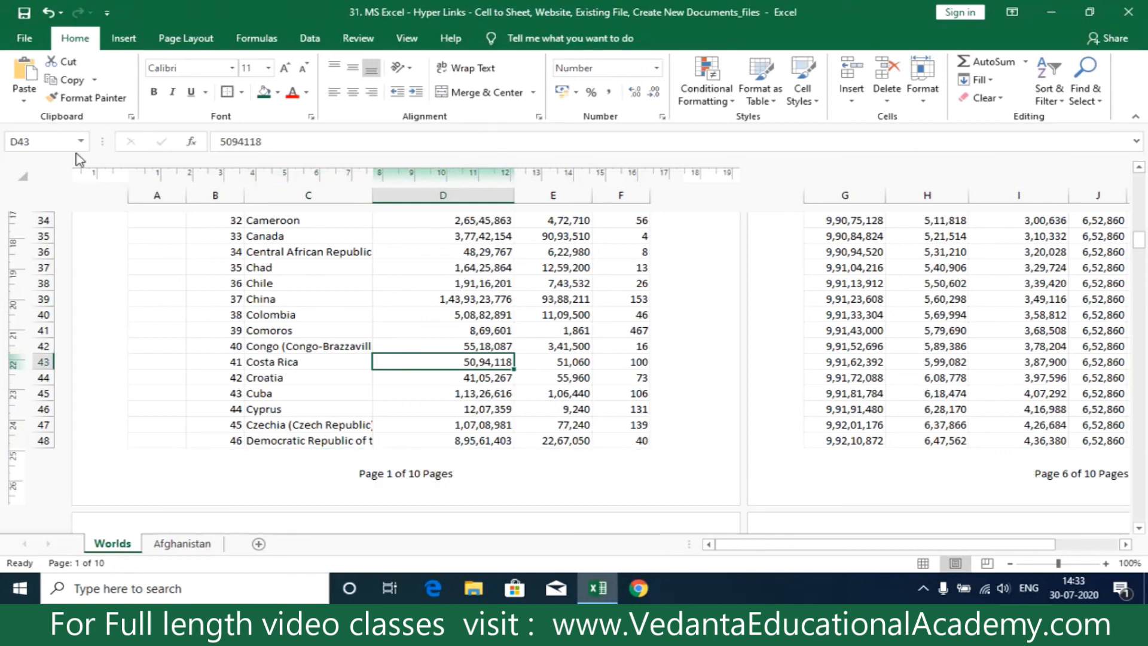
# Step: Check the header and footer of the first page in the print preview
pyautogui.click(18, 33)
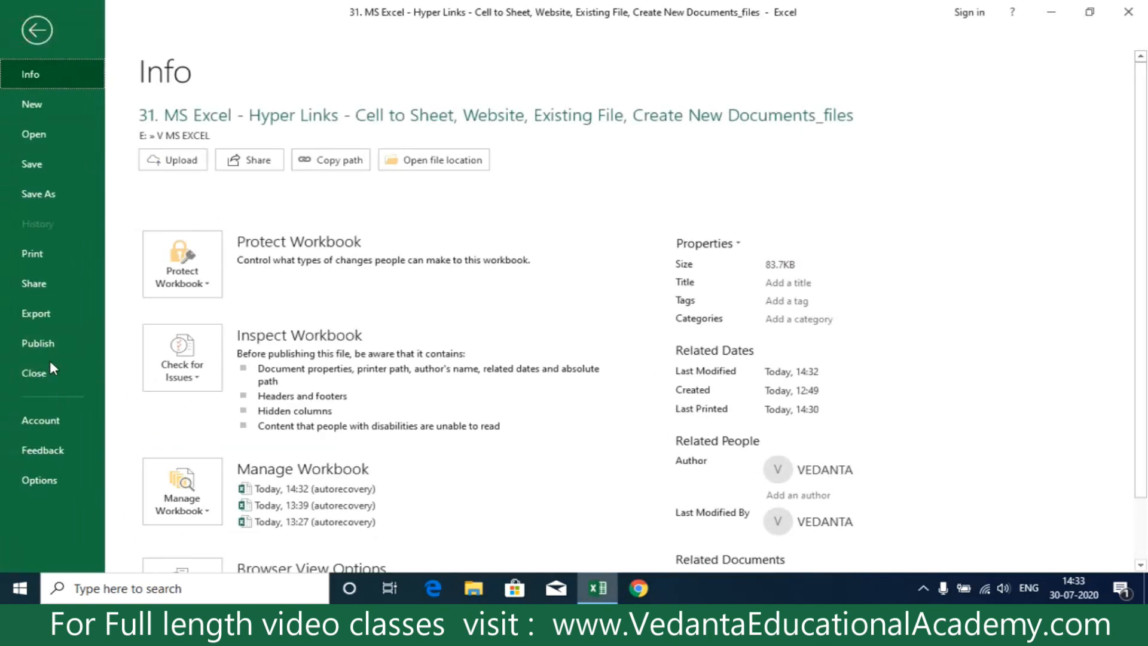
pyautogui.click(49, 254)
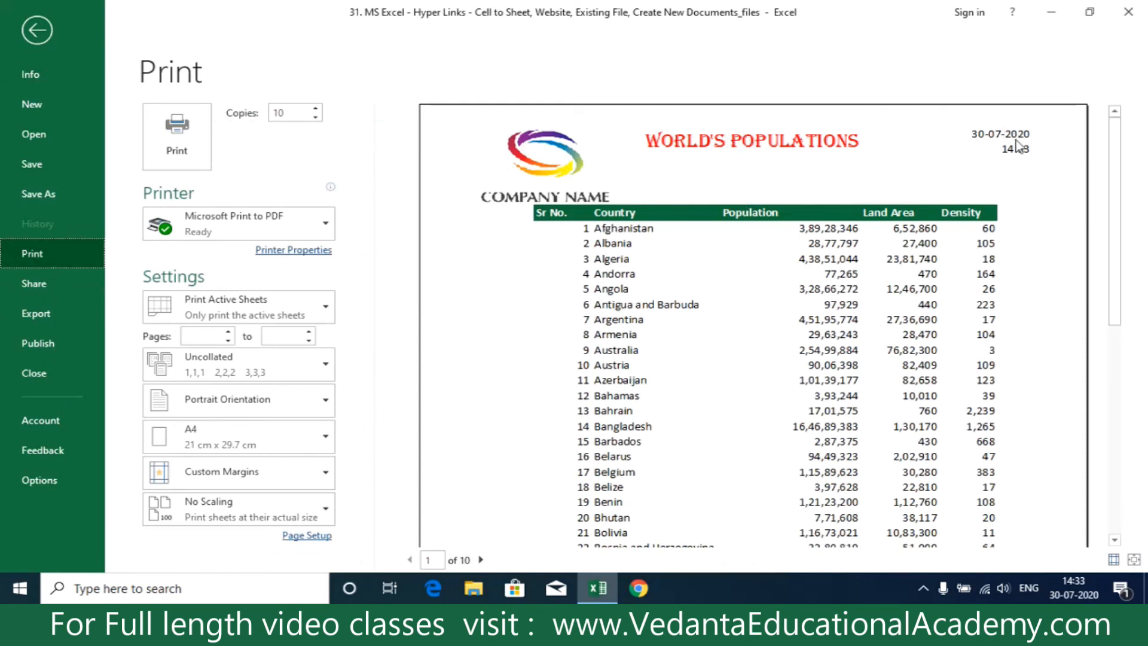
pyautogui.scroll(-8, 804, 278)
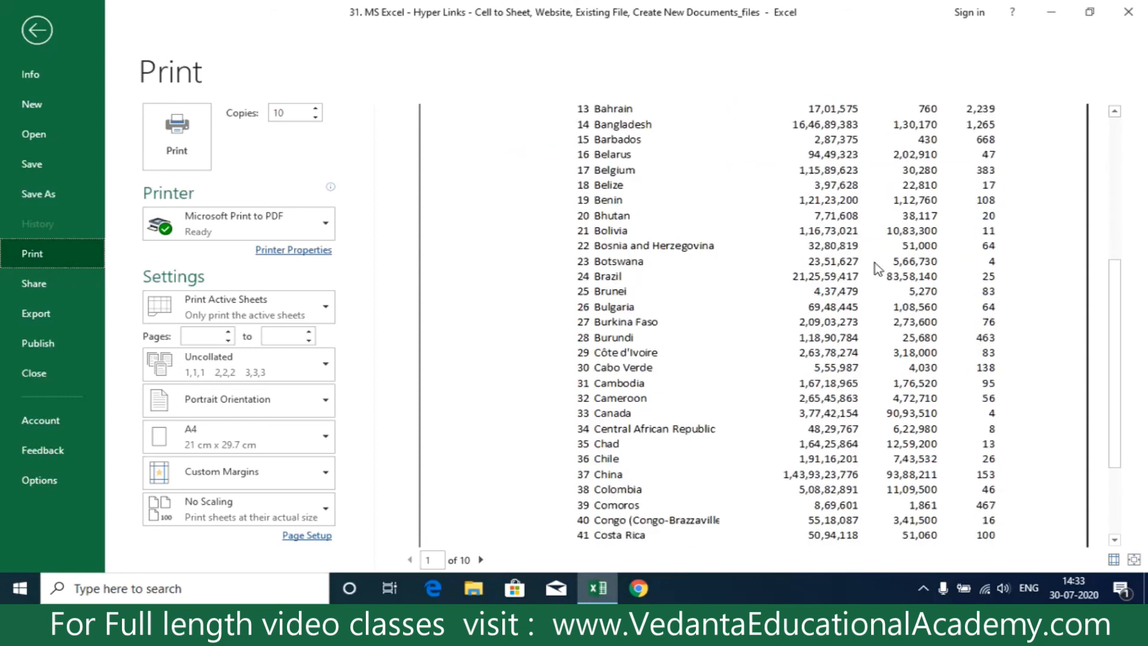
pyautogui.scroll(-6, 876, 268)
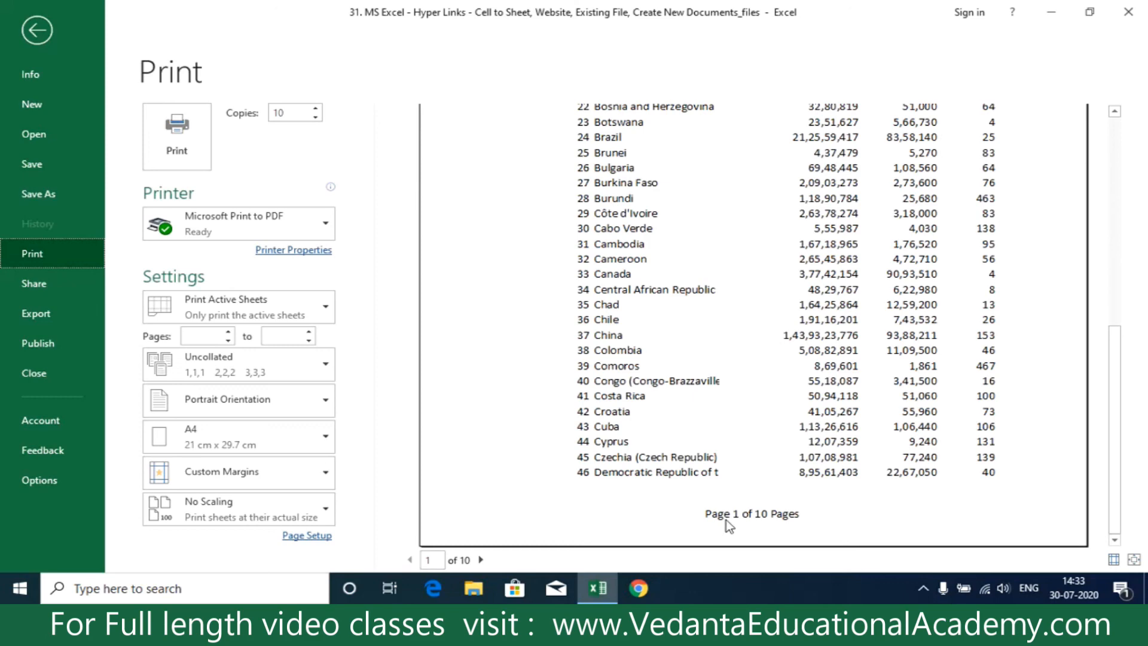
pyautogui.scroll(2, 487, 330)
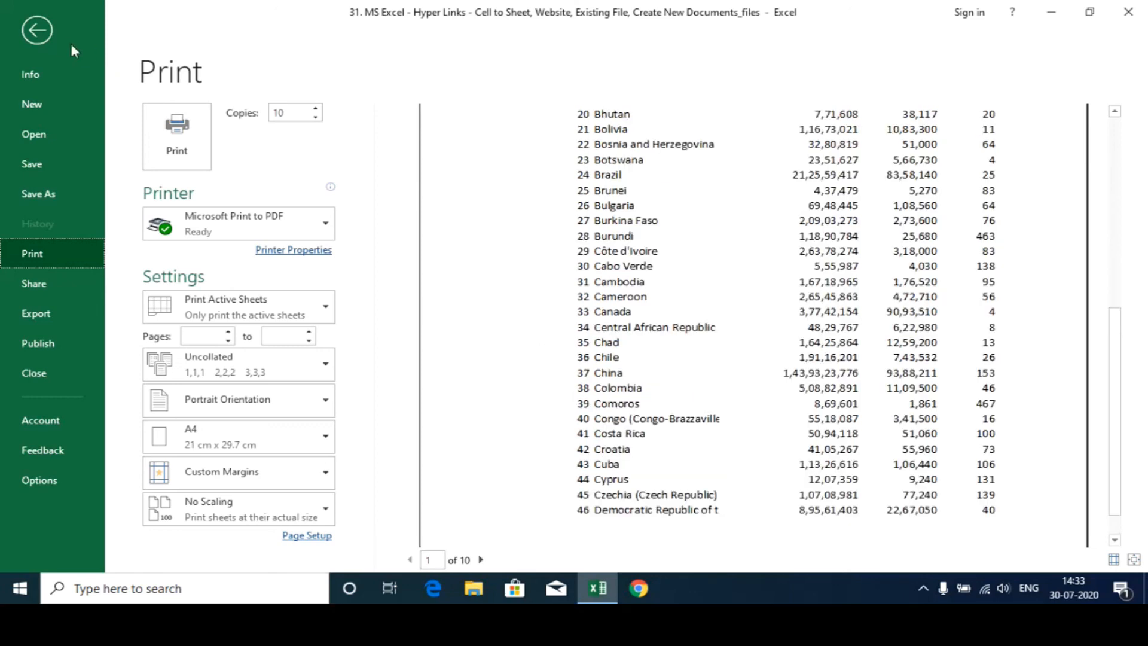